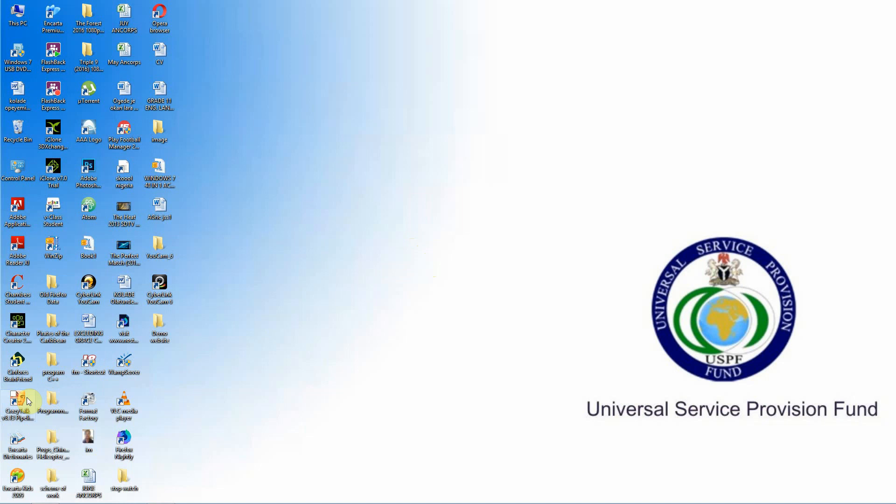
Launch CrazyTalk 8 and decline the registration offer
click(35, 394)
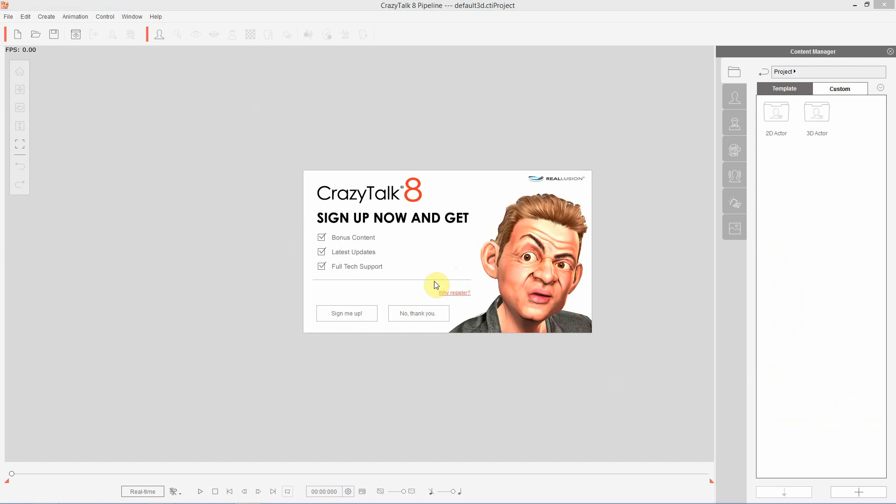
click(429, 316)
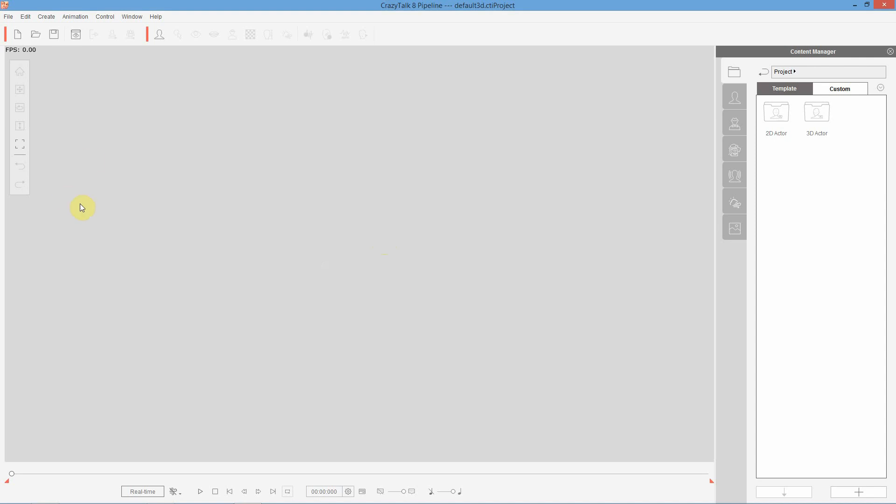
Load the 3D Actor project template 01 Jean Philippe and pause its playback
double_click(816, 117)
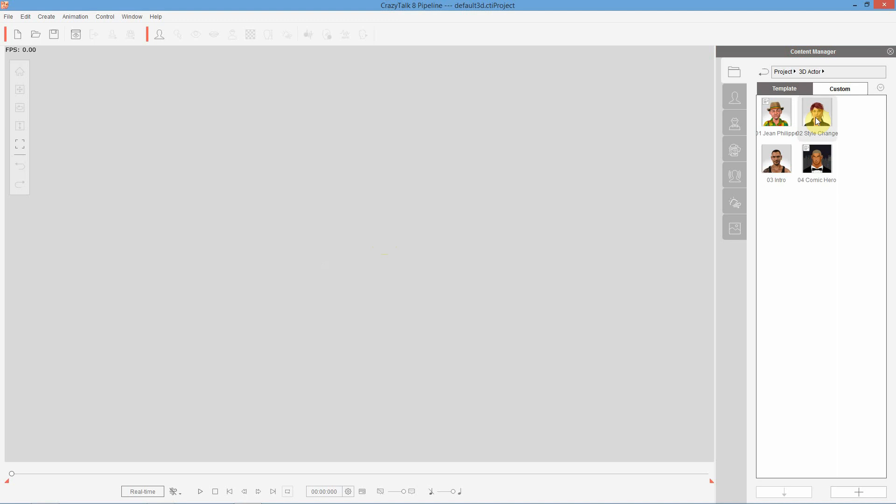
double_click(779, 120)
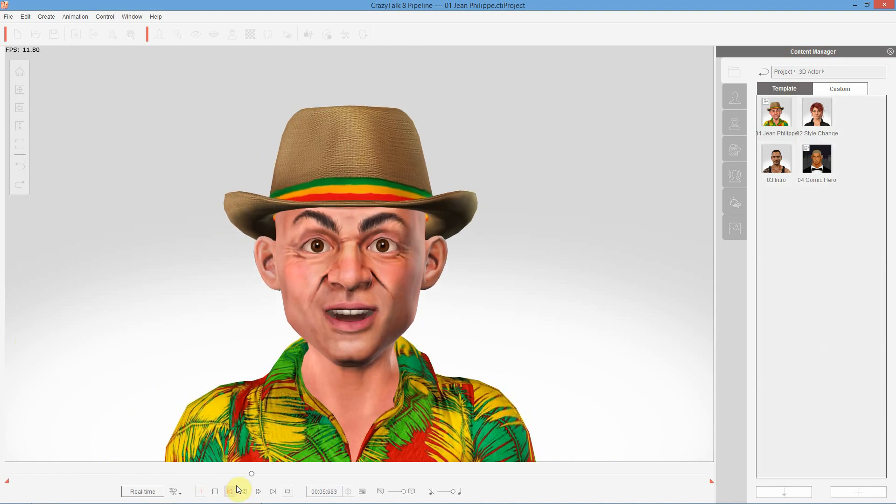
click(202, 493)
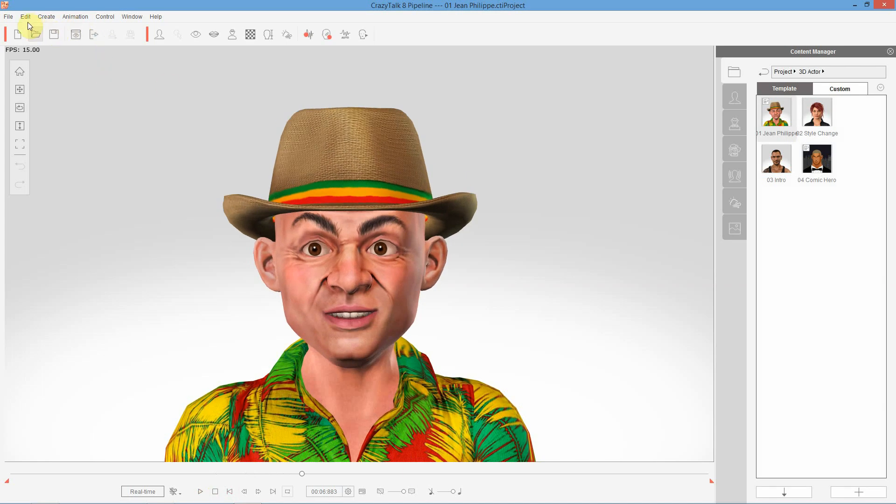
Try Look at Camera on the actor, shift its balance fully to Eye, and switch the option back off
click(9, 17)
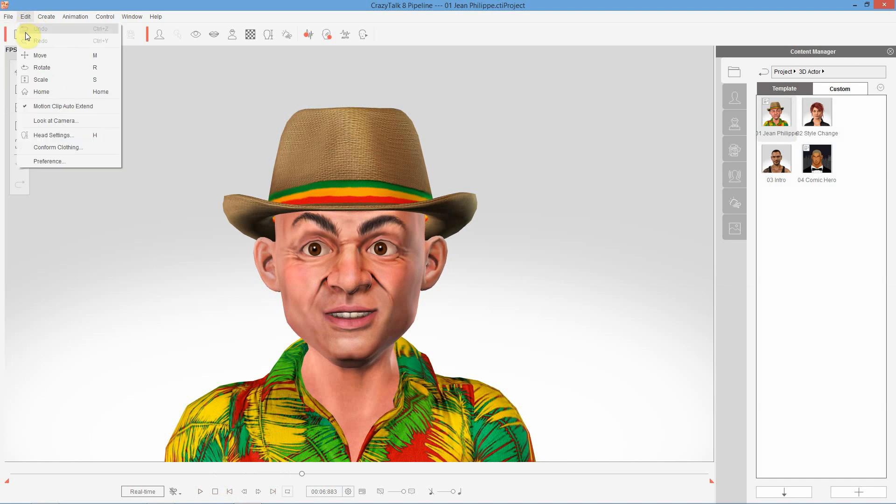
mouse_move(29, 17)
click(64, 121)
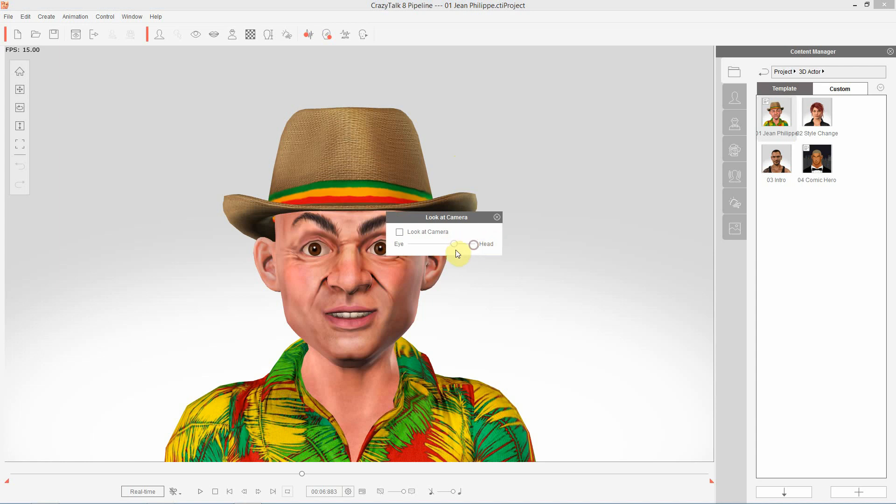
click(399, 232)
drag(455, 243, 370, 275)
drag(410, 244, 389, 247)
click(399, 232)
Show the Timeline and close the Look at Camera settings
click(53, 17)
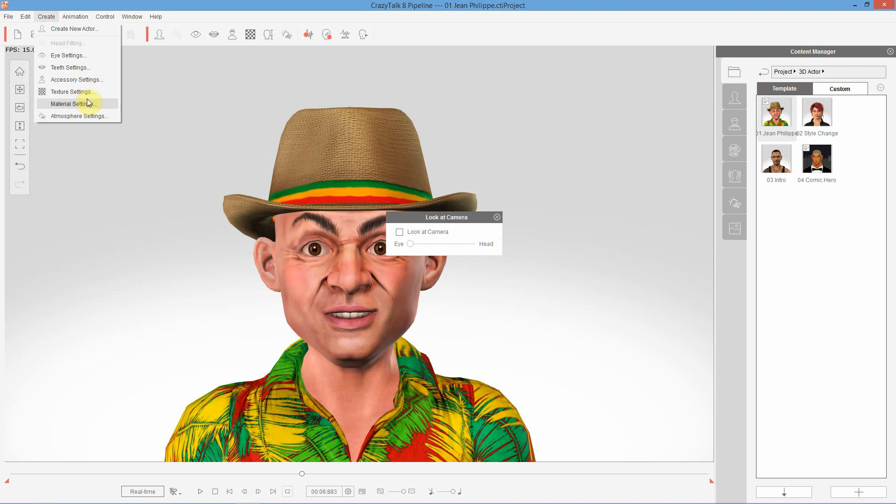
mouse_move(75, 17)
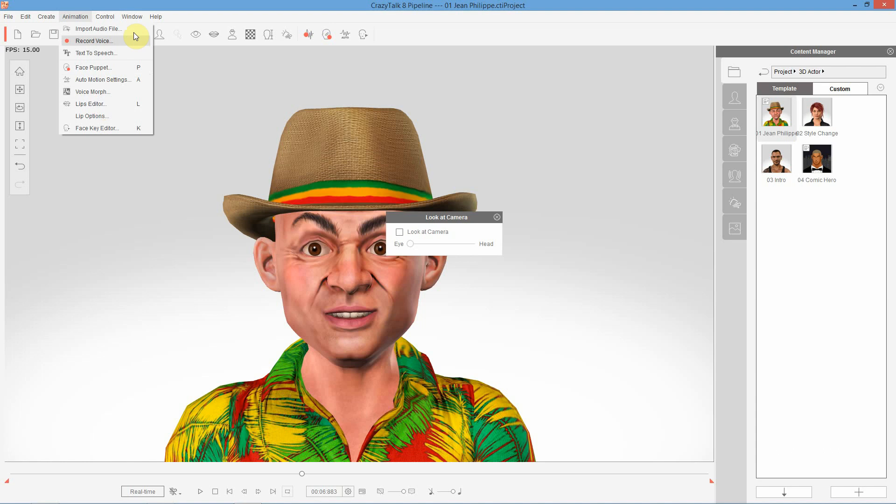
mouse_move(106, 16)
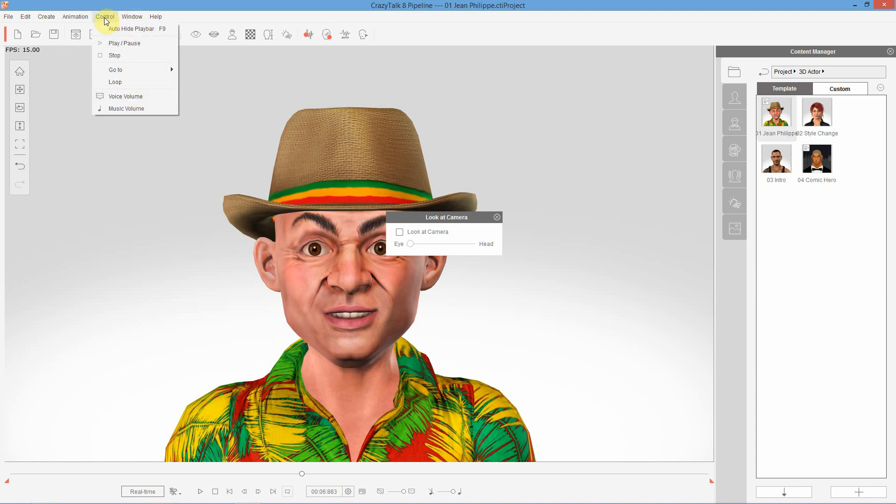
mouse_move(140, 15)
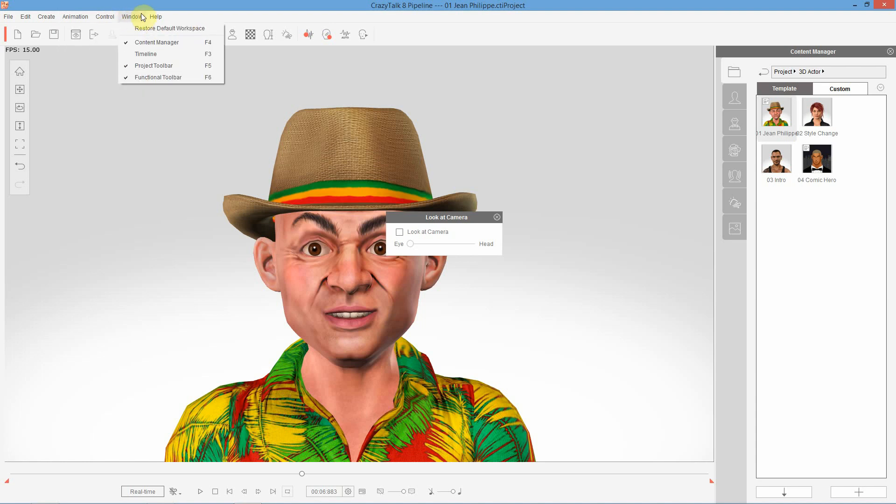
click(143, 54)
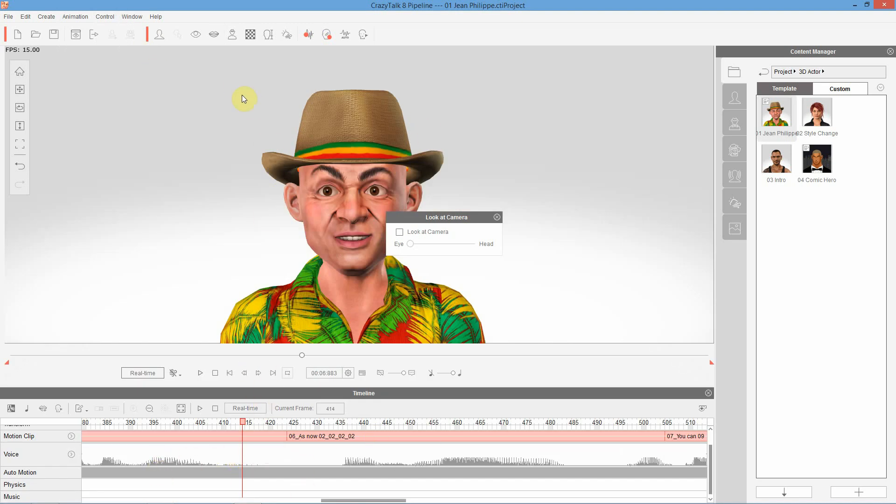
click(496, 217)
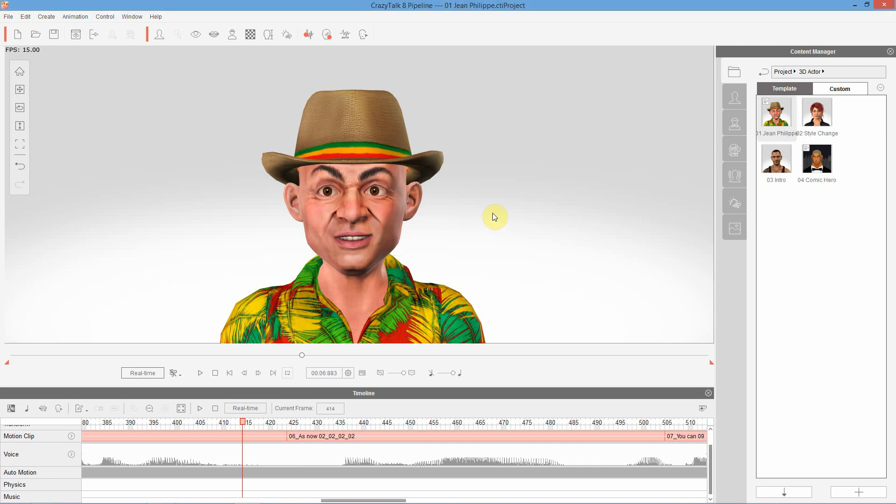
Create a new 3D actor with IMG_20180629_175725 from the pictures folder as the front image, and proceed to front image editing
click(160, 32)
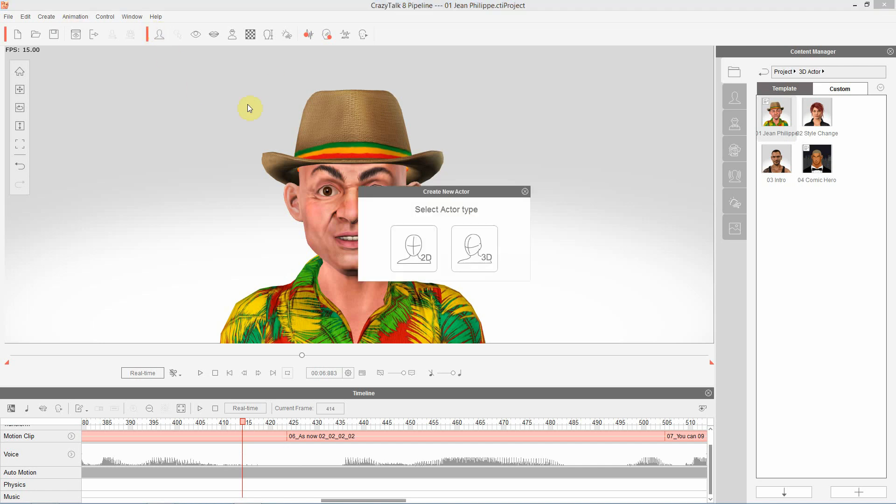
click(475, 255)
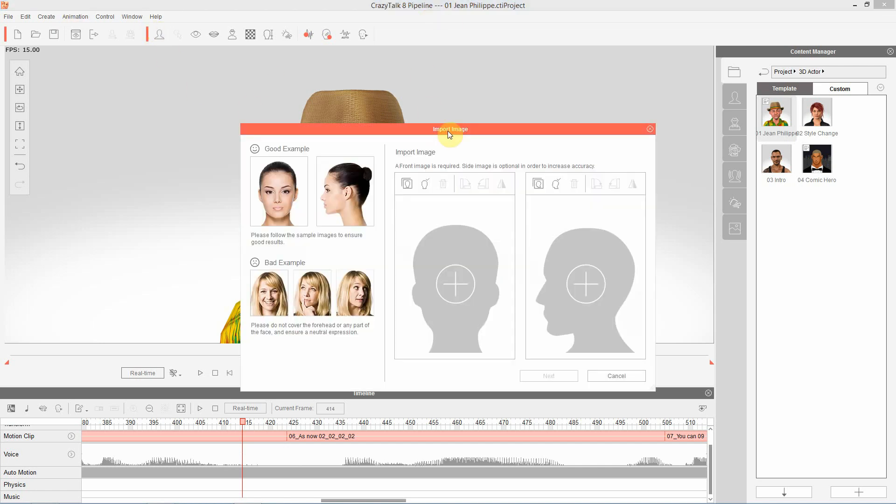
click(449, 282)
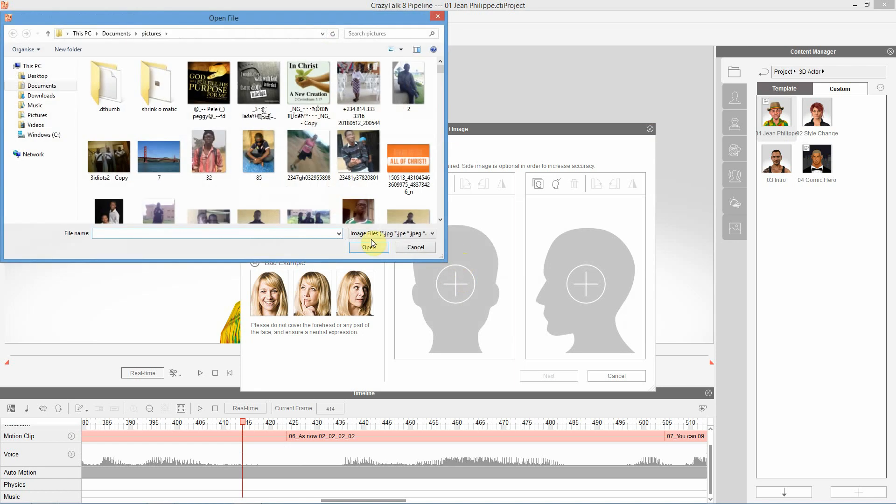
click(359, 154)
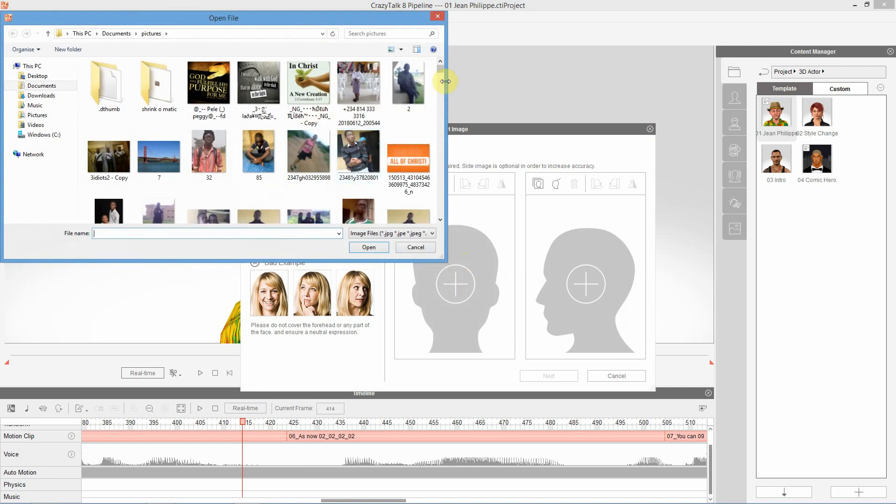
drag(440, 71, 438, 104)
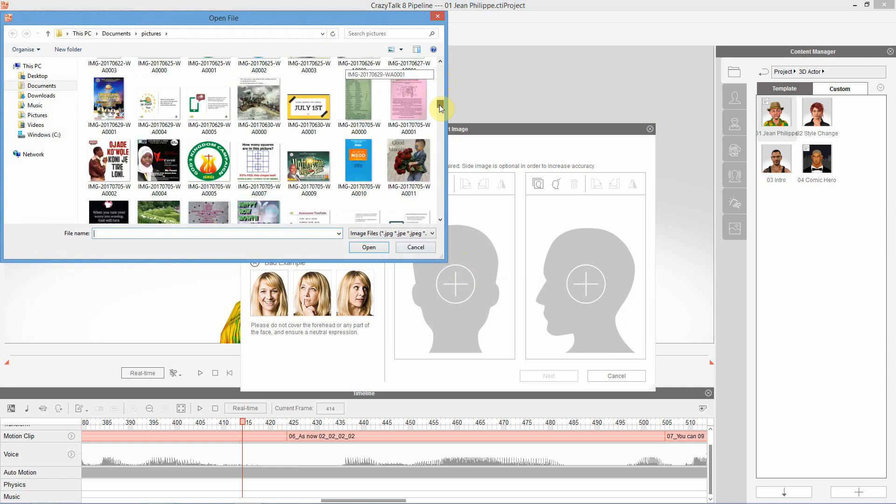
click(274, 143)
scroll(278, 147, down, 5)
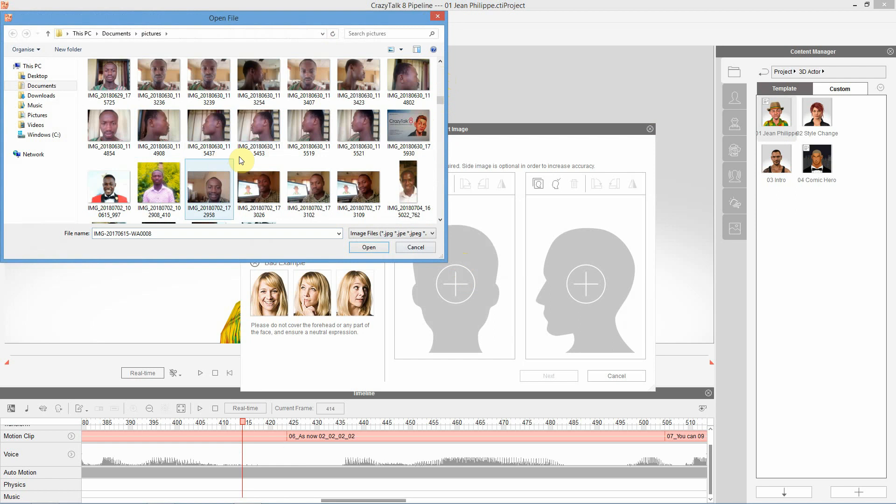
click(117, 83)
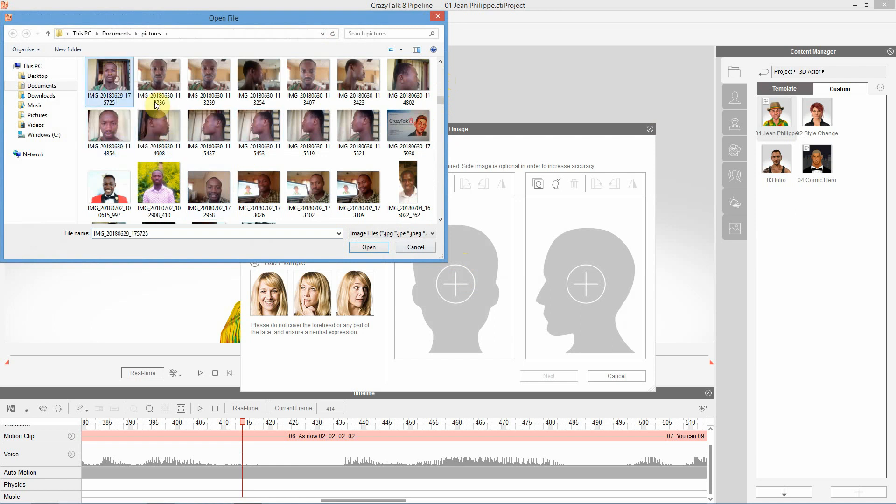
click(369, 247)
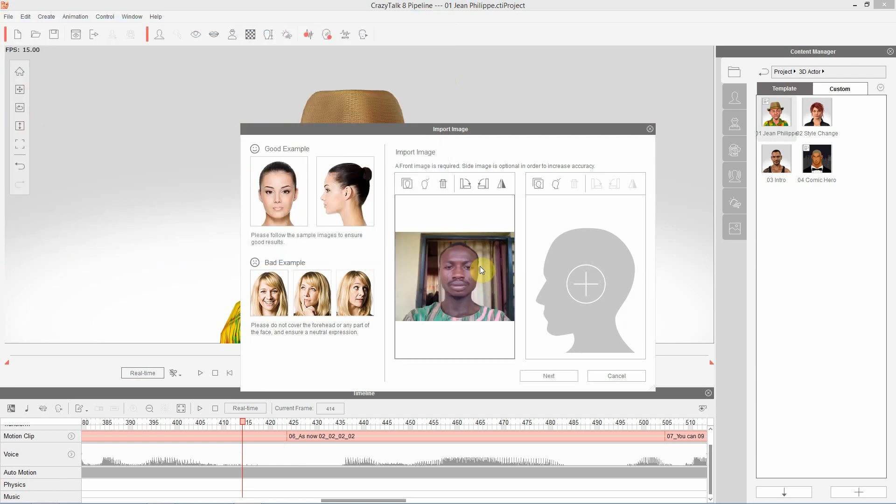
click(542, 376)
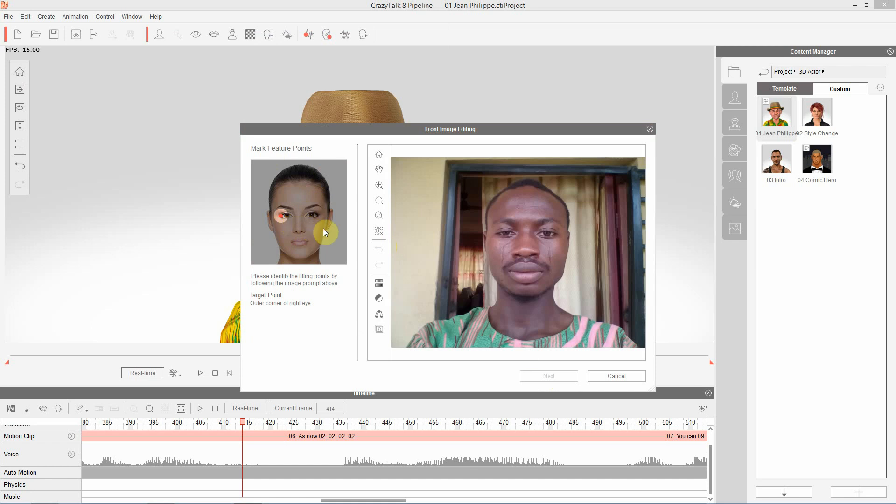
Mark the outer and inner corners of both eyes on the front image
click(496, 232)
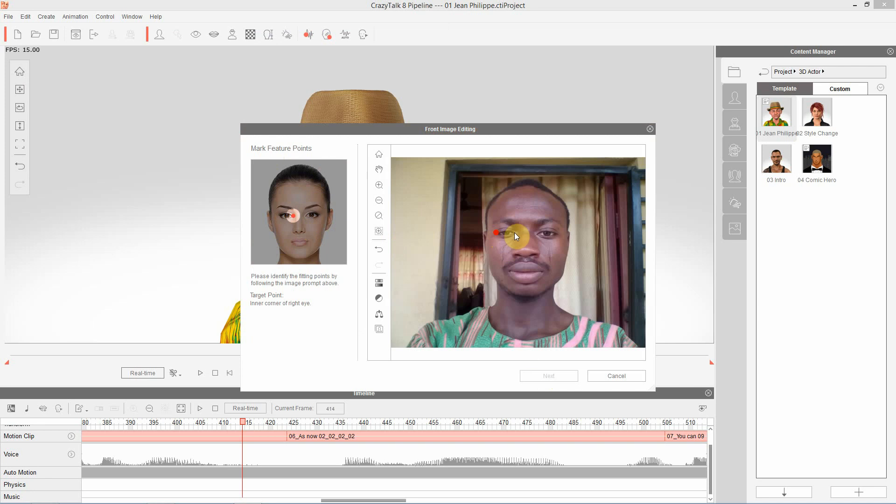
click(514, 233)
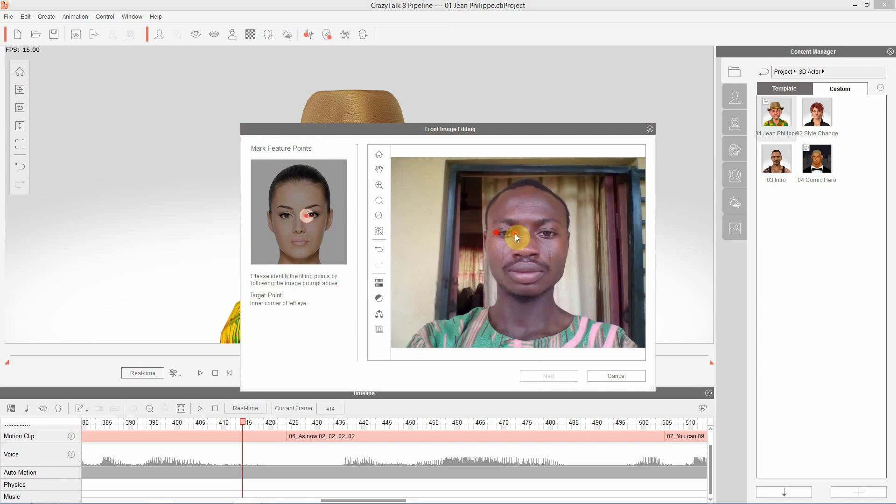
click(540, 233)
click(539, 235)
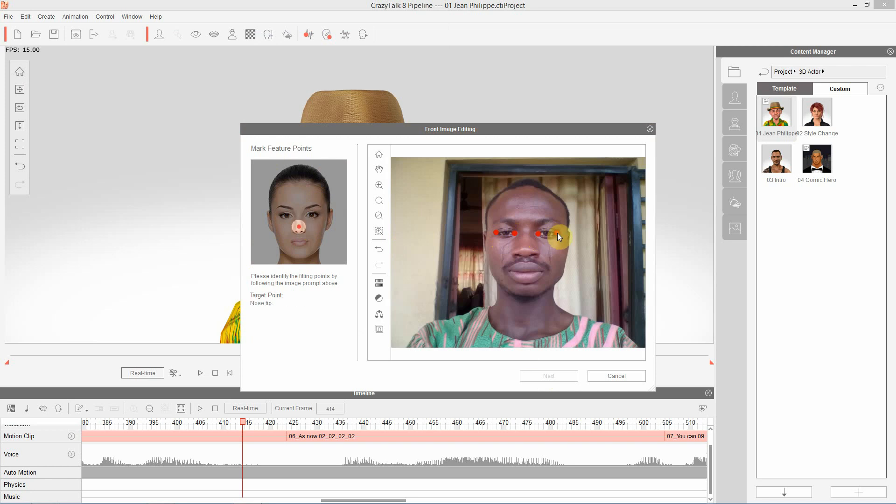
click(557, 233)
click(556, 234)
Mark the nose tip and the right corner, center and left corner of the mouth on the face
click(526, 249)
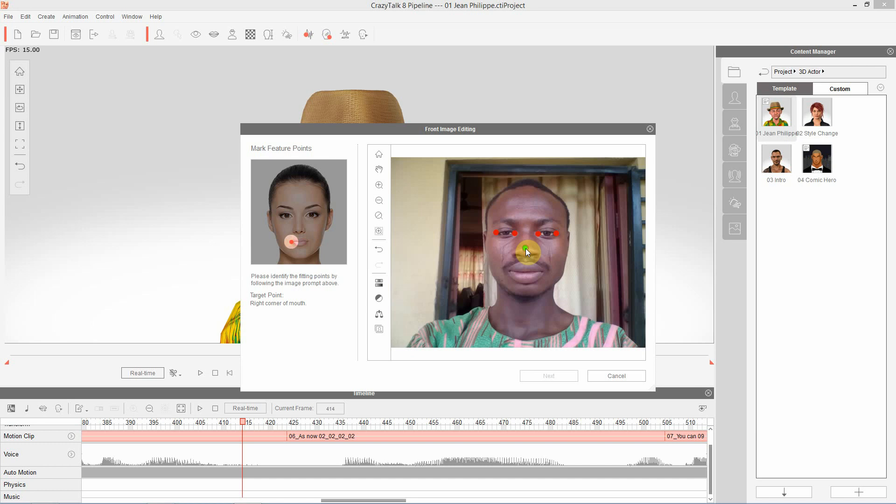
click(526, 251)
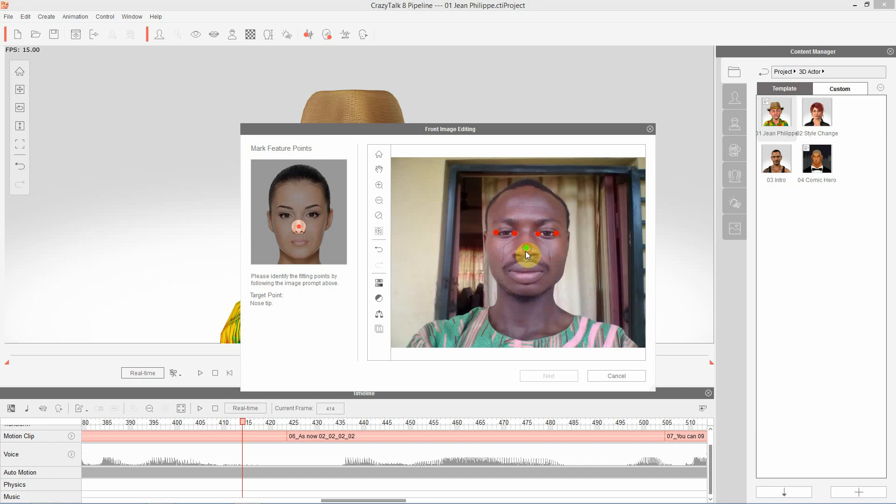
click(526, 251)
click(509, 270)
click(528, 272)
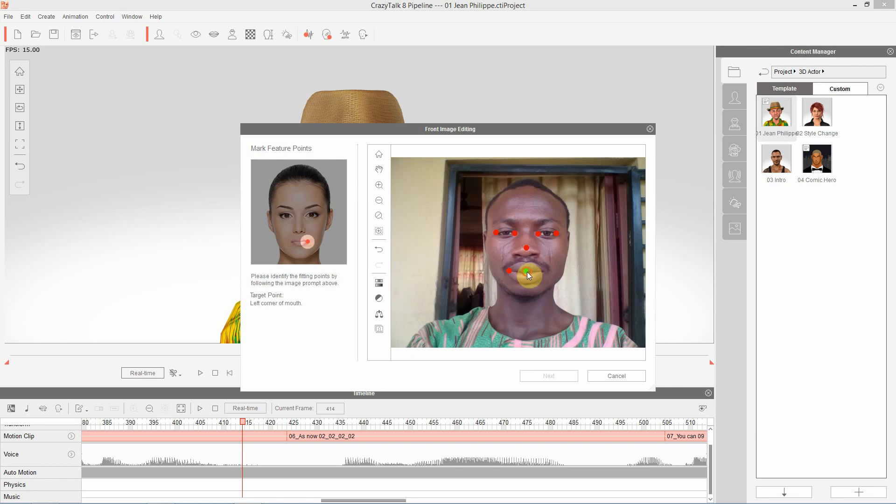
click(527, 273)
click(542, 273)
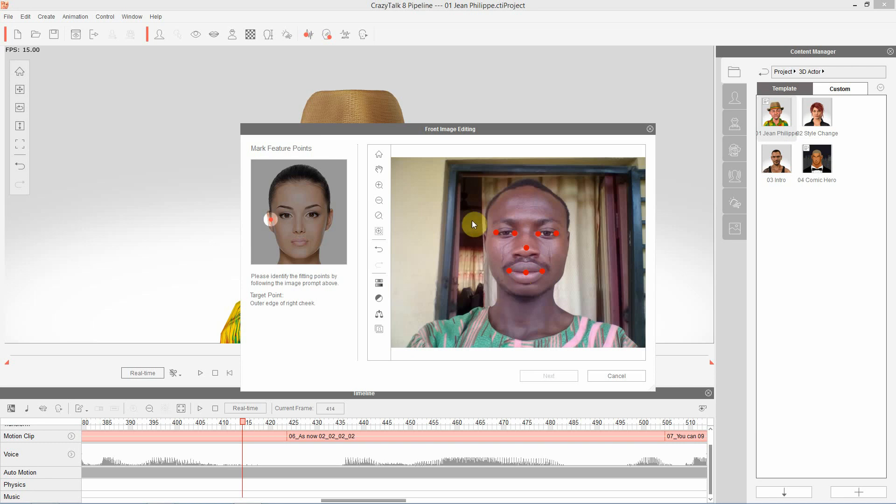
Mark the face outline at the right cheek, right jaw, lower chin, left jaw and left cheek
click(486, 240)
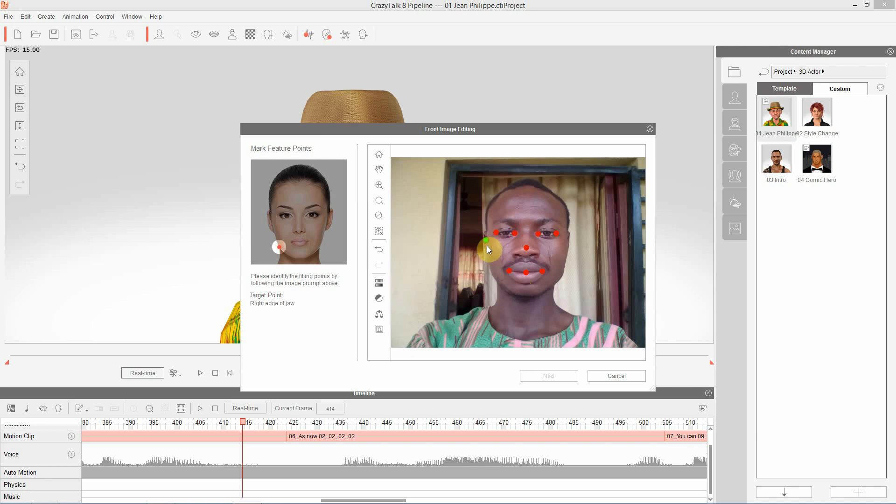
click(495, 280)
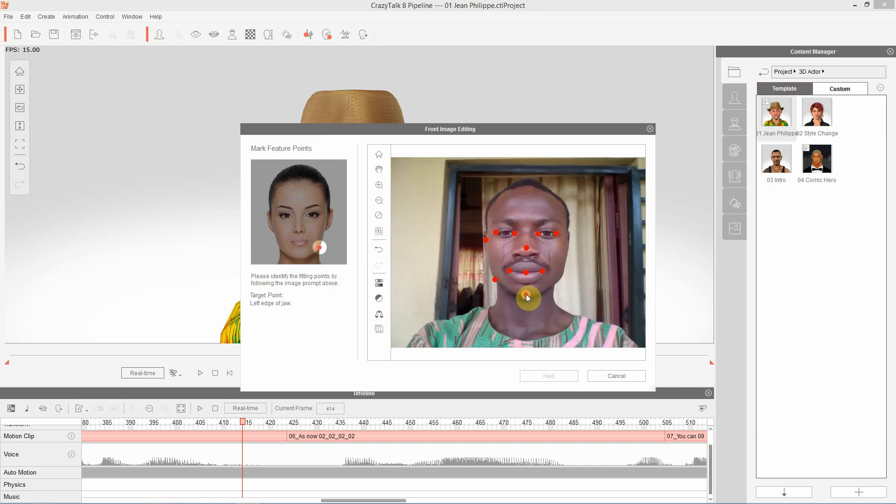
click(528, 296)
click(525, 296)
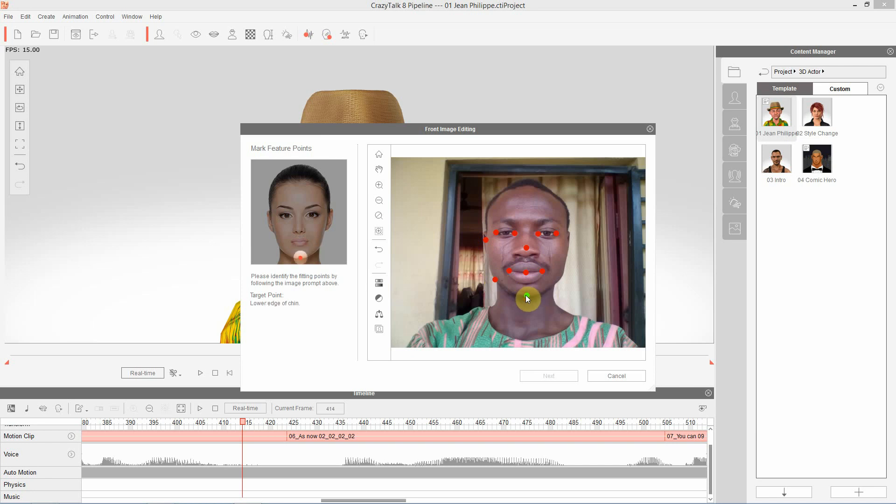
drag(527, 296, 526, 291)
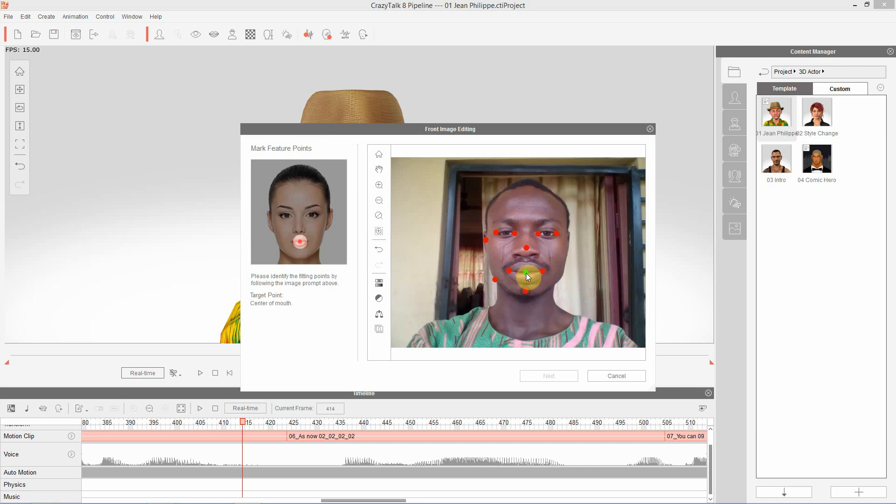
click(562, 278)
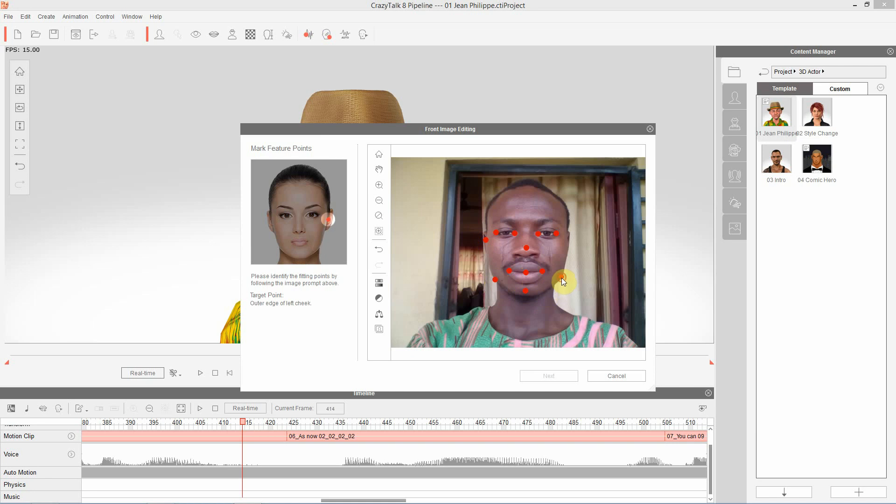
click(568, 241)
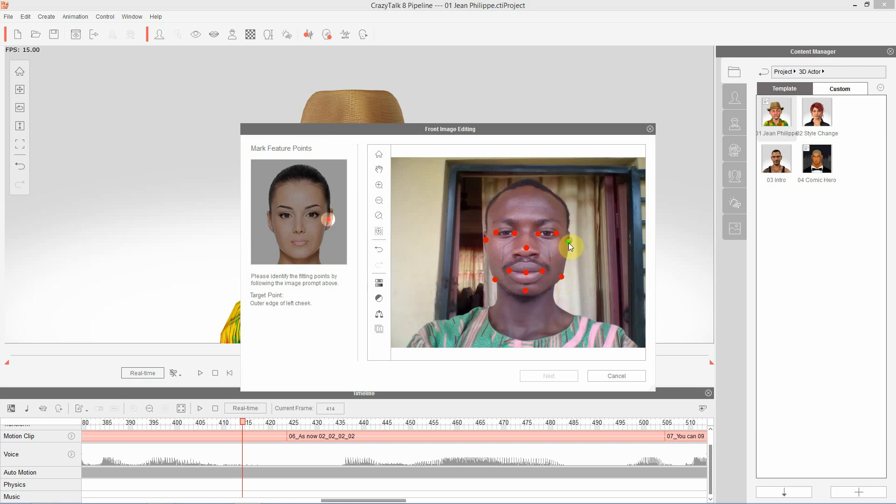
Mark the top of the head on the front image and proceed to the 3D face profile selection
click(529, 184)
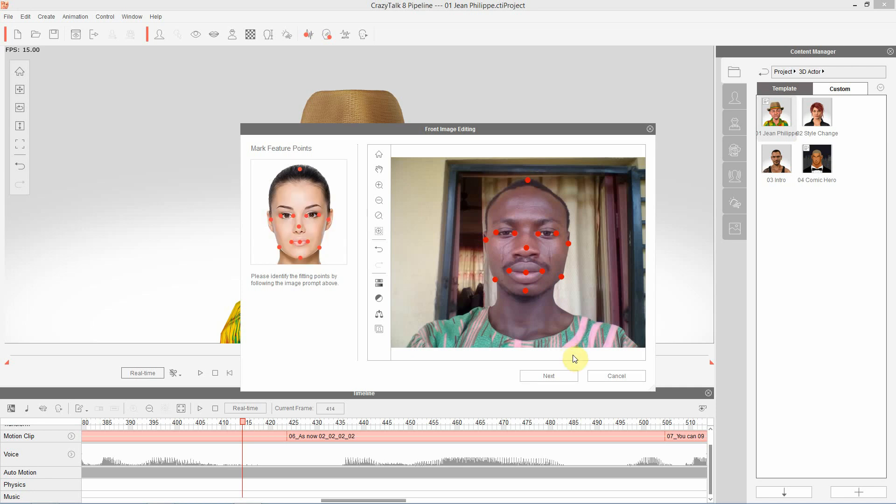
click(569, 378)
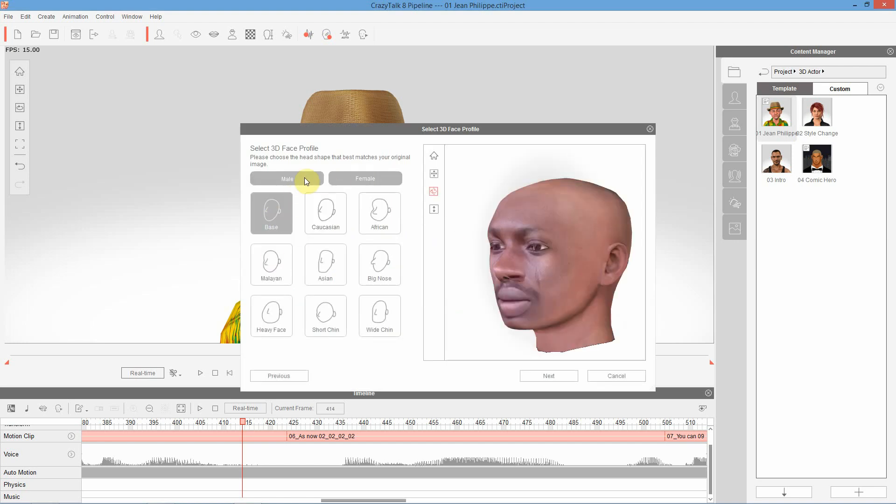
Choose the male African 3D face profile and continue to the front fitting stage
click(353, 179)
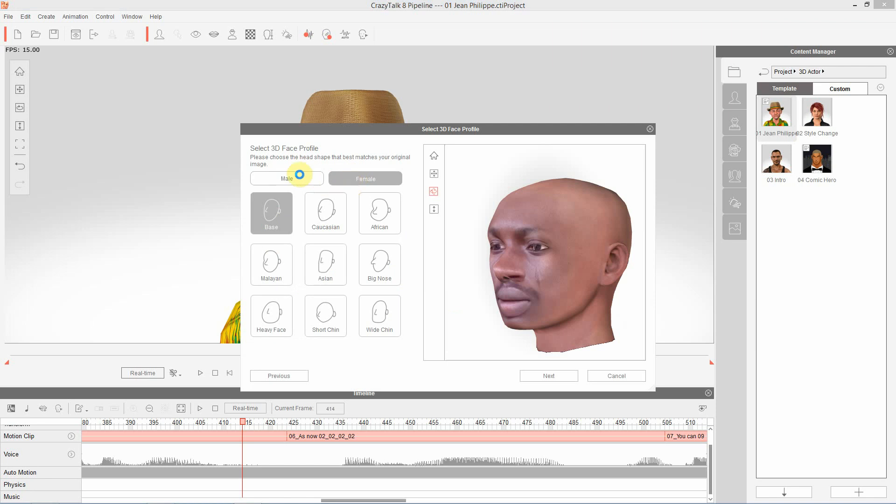
click(287, 177)
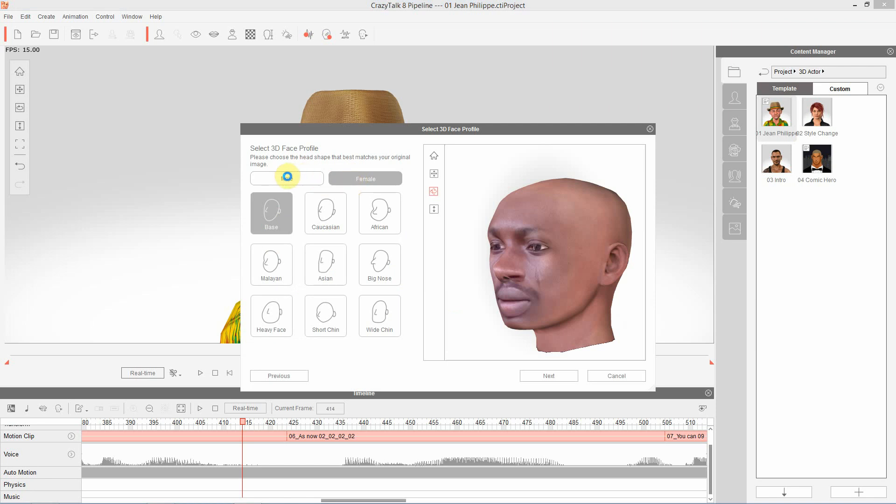
click(287, 176)
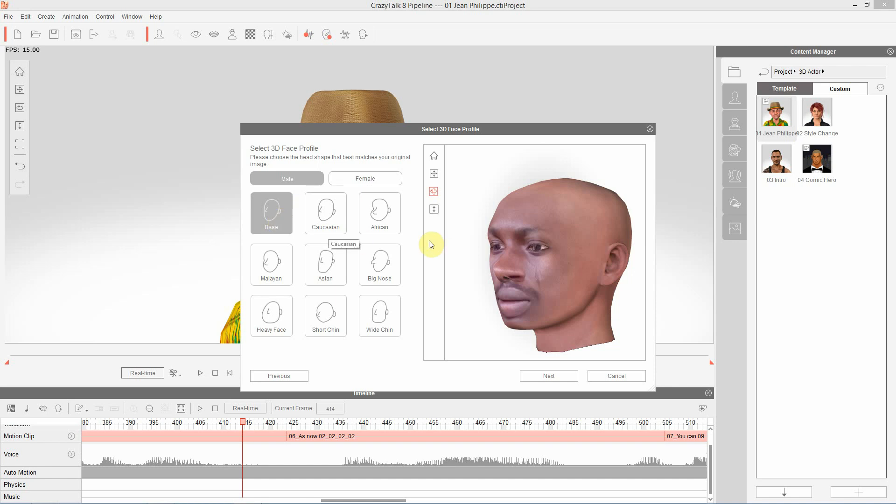
click(378, 219)
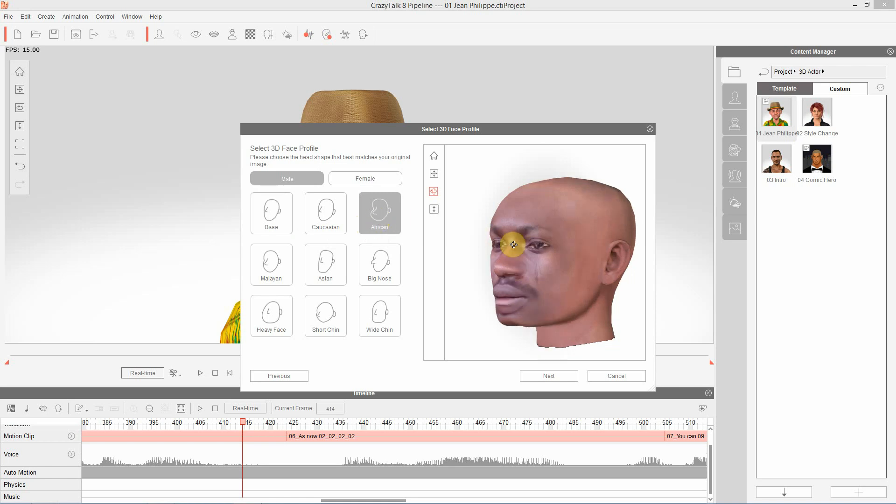
click(551, 377)
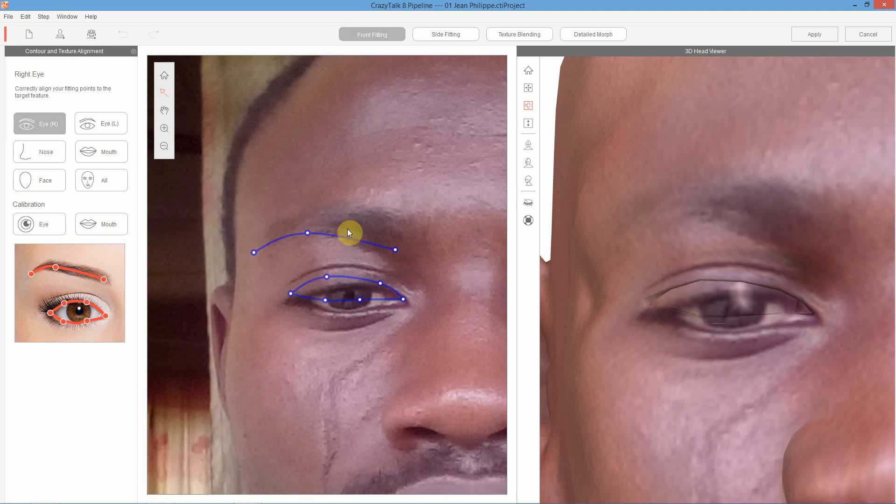
Shift the right eye contour slightly down onto the eye and align its corner and eyelid points
scroll(347, 230, down, 5)
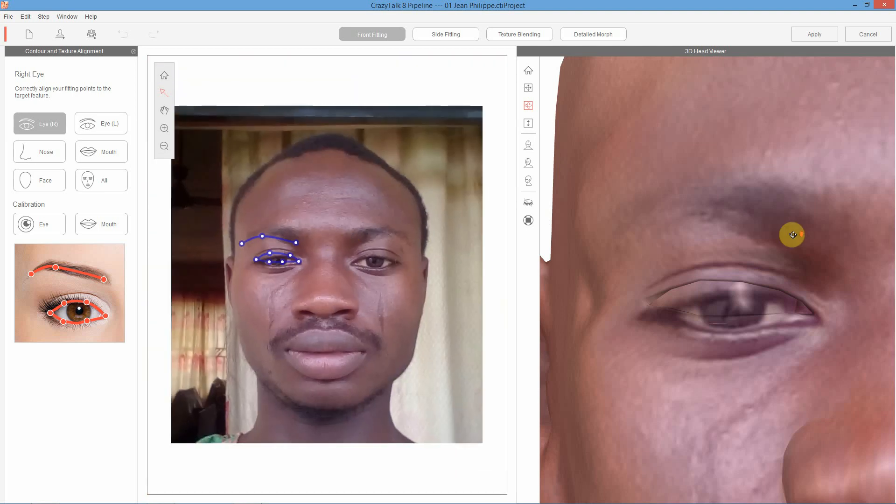
scroll(792, 235, down, 5)
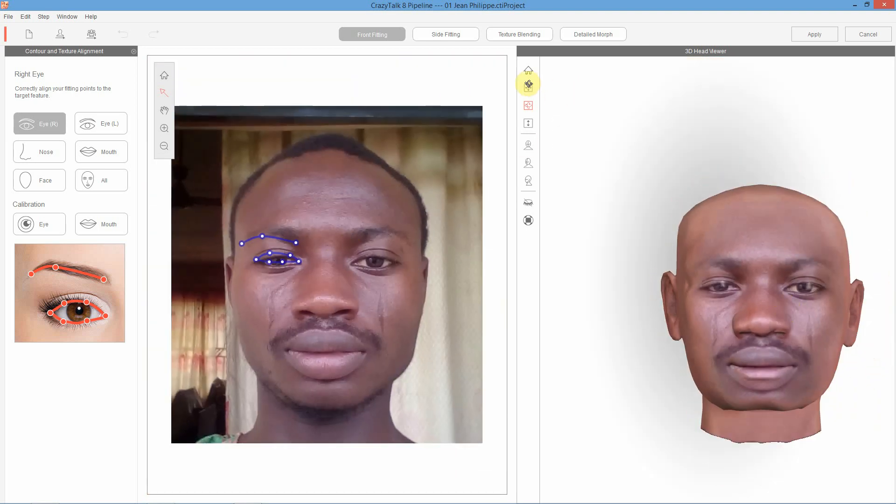
click(528, 84)
drag(791, 335, 745, 299)
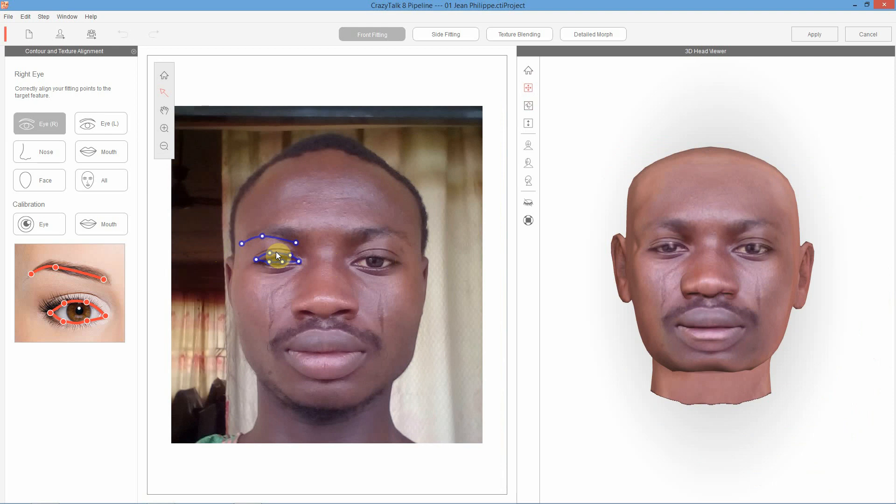
drag(279, 254, 279, 256)
drag(300, 263, 299, 262)
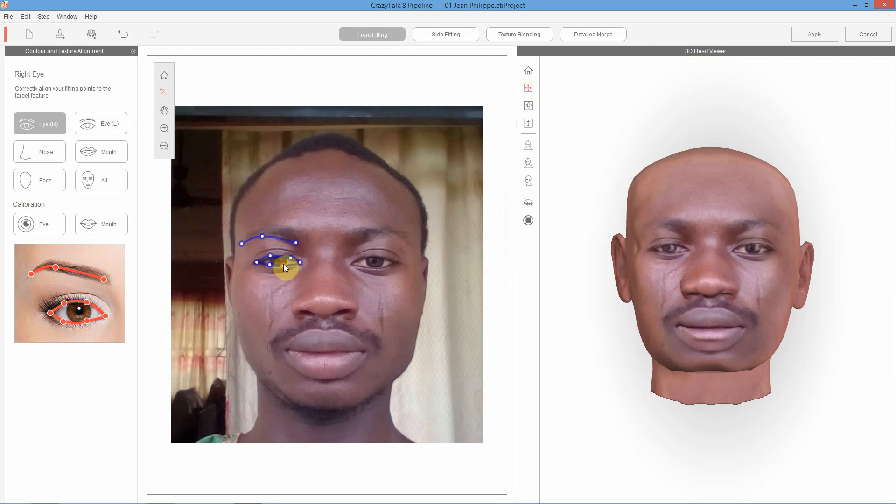
drag(269, 265, 270, 267)
drag(257, 264, 261, 265)
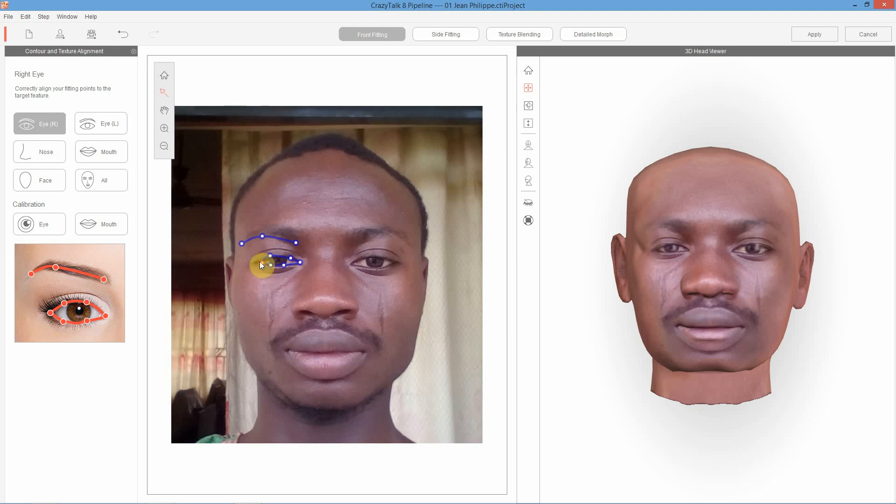
drag(268, 256, 290, 258)
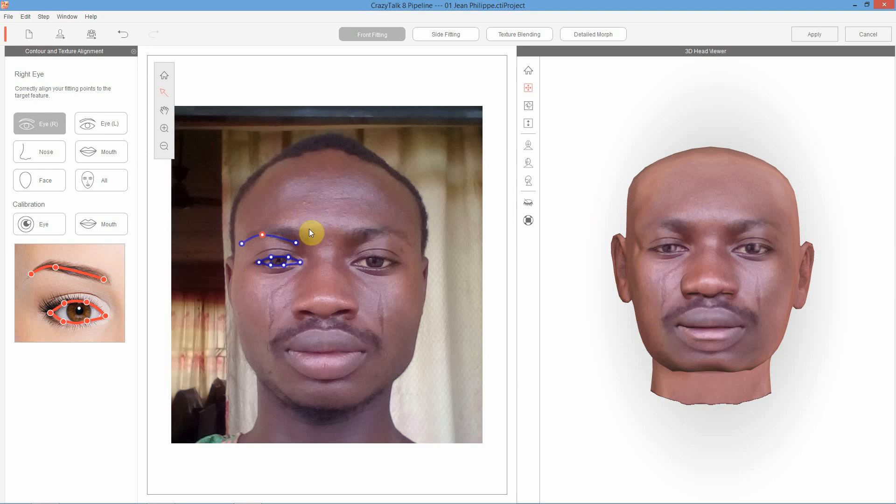
Open the left eye fitting and shift the whole left eye contour slightly down onto the eye
click(95, 126)
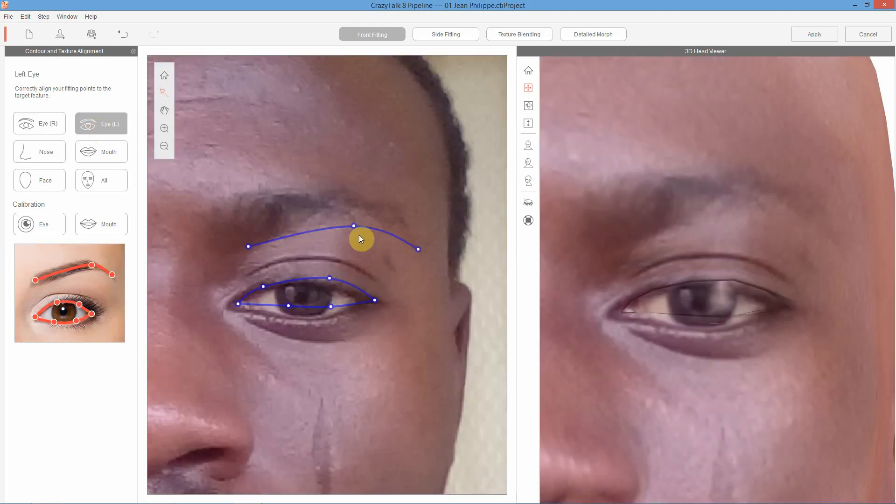
scroll(369, 238, down, 5)
scroll(726, 222, down, 2)
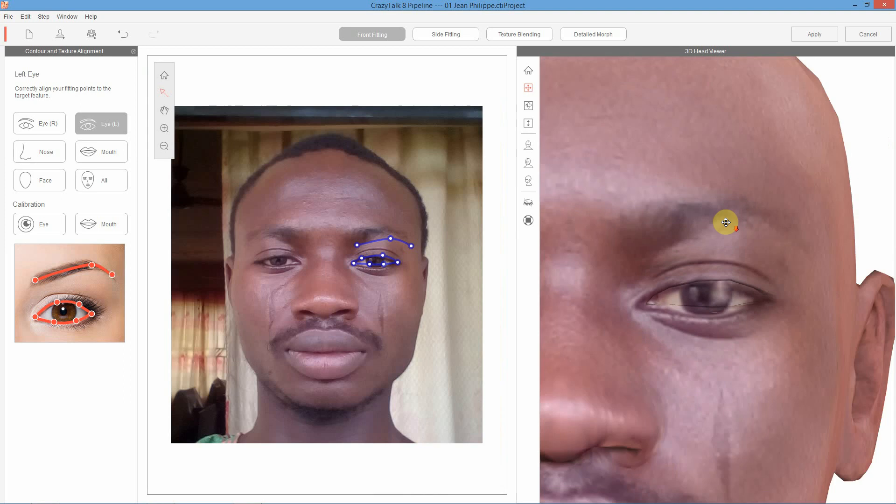
scroll(726, 222, down, 5)
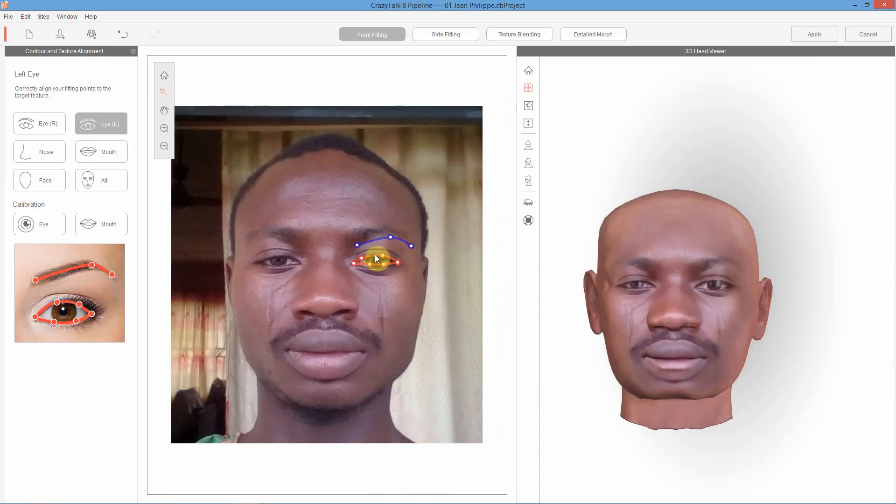
drag(375, 255, 375, 257)
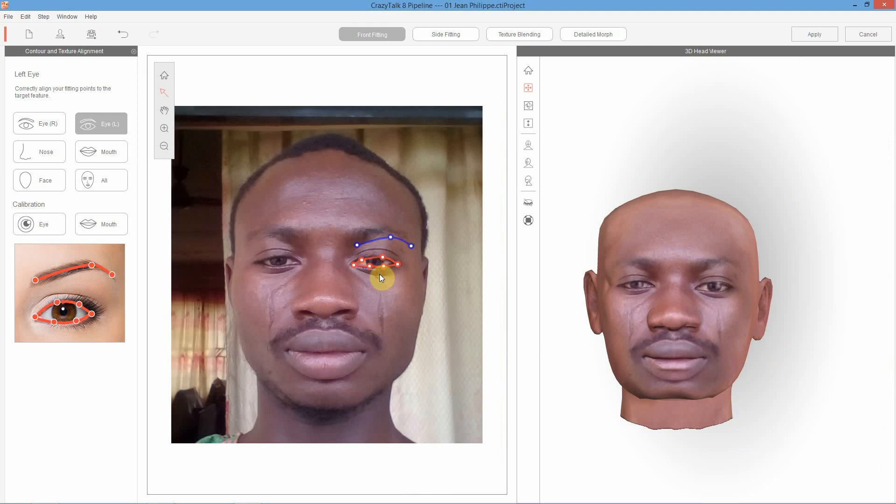
click(380, 273)
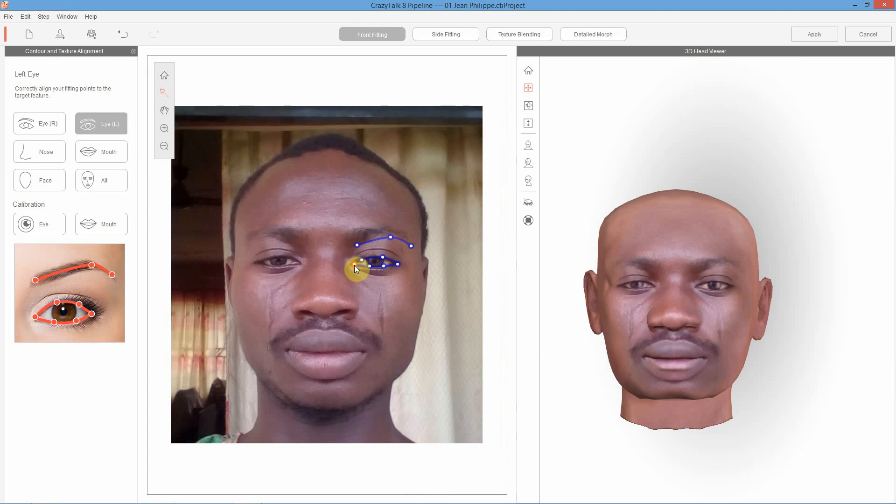
Align the individual corner, upper eyelid and lower eyelid points of the left eye contour with the photo
drag(354, 265, 354, 267)
drag(396, 263, 393, 262)
click(363, 260)
drag(368, 267, 368, 266)
drag(380, 269, 380, 268)
drag(368, 269, 368, 268)
drag(383, 257, 383, 258)
click(382, 266)
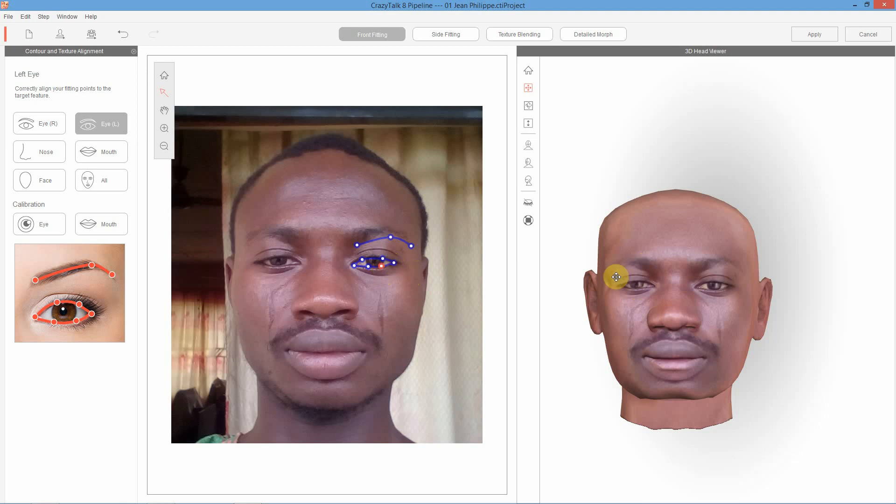
drag(353, 264, 367, 264)
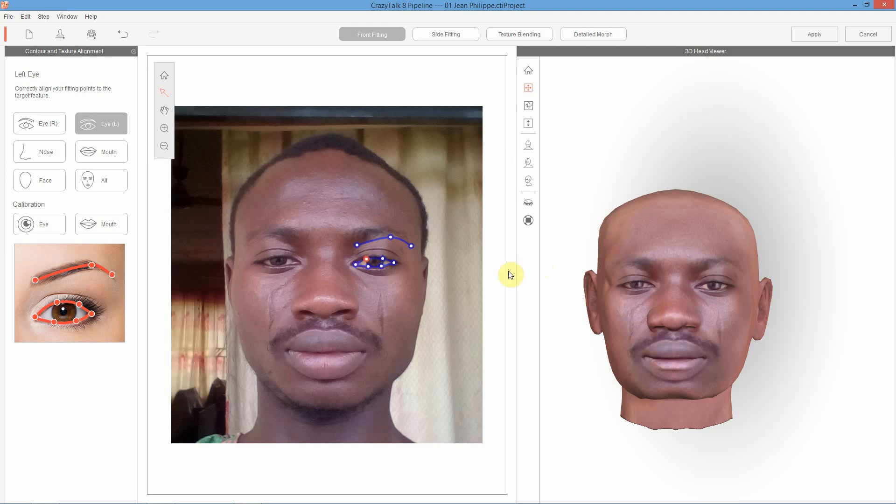
Open the mouth fitting, stretch the lower lip contour downward and align the lip parting line and left mouth corner points
click(39, 157)
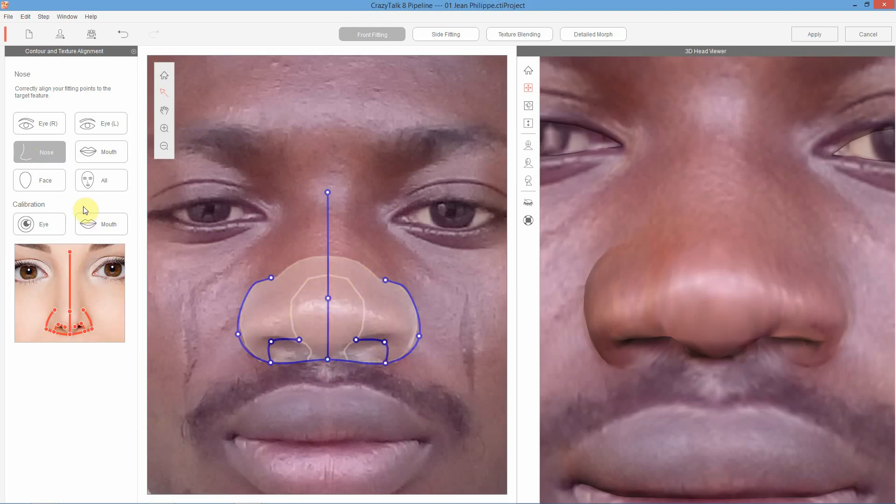
click(108, 156)
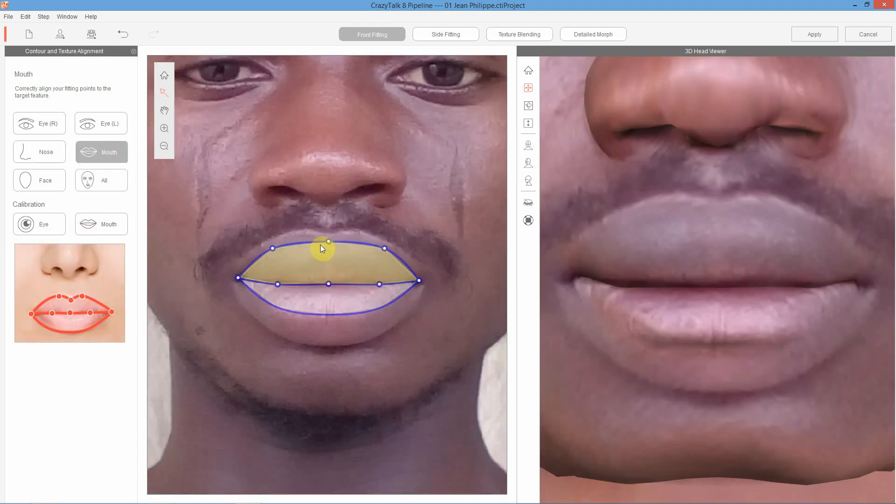
mouse_move(330, 257)
mouse_down()
mouse_move(332, 236)
mouse_move(332, 265)
mouse_up()
drag(330, 306, 392, 444)
drag(308, 266, 327, 284)
click(384, 283)
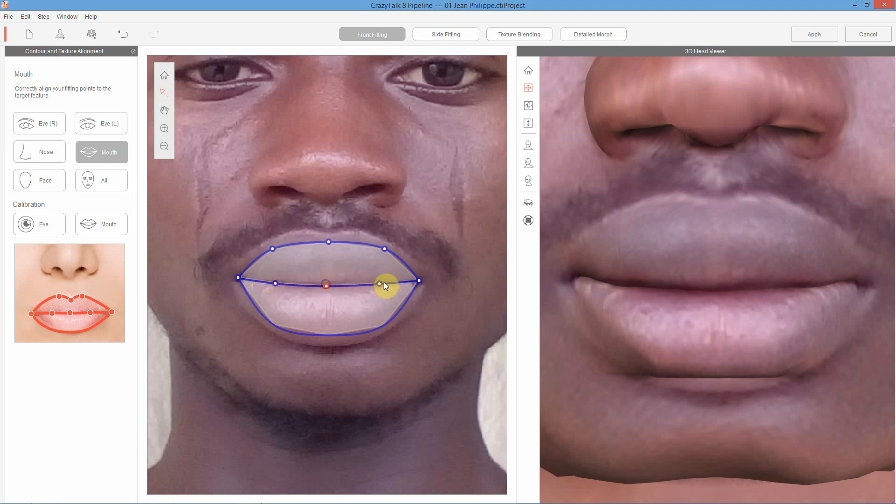
drag(383, 282, 423, 284)
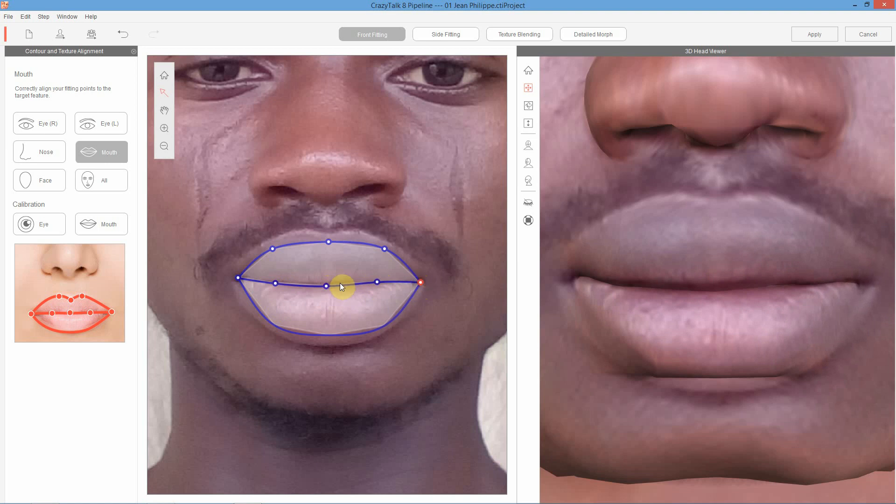
Align the three upper lip outline points and extend the lower lip contour to the lip's bottom edge
click(385, 248)
drag(274, 248, 274, 245)
drag(329, 241, 329, 242)
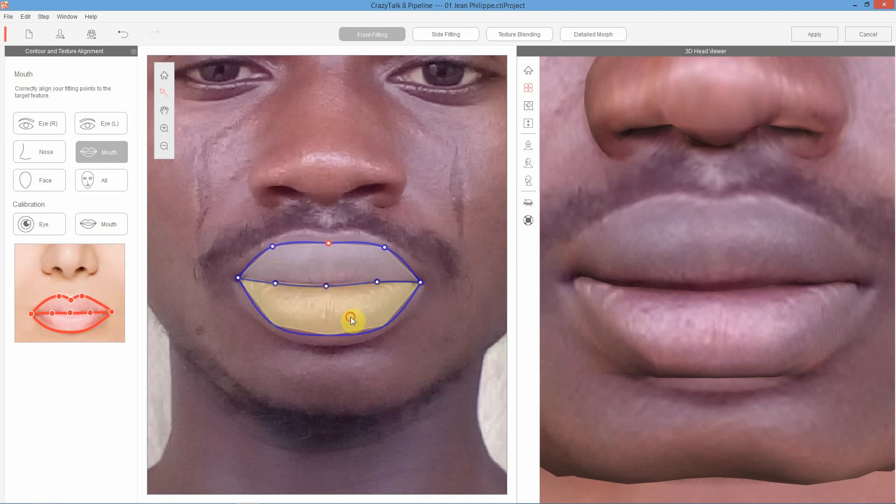
drag(351, 319, 447, 398)
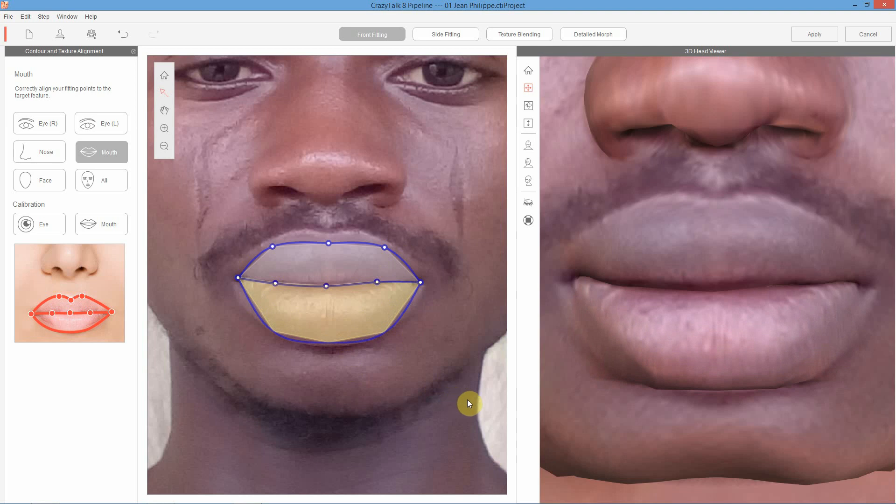
Open the face fitting, lower the center chin point and adjust the right jaw and left chin points
click(55, 181)
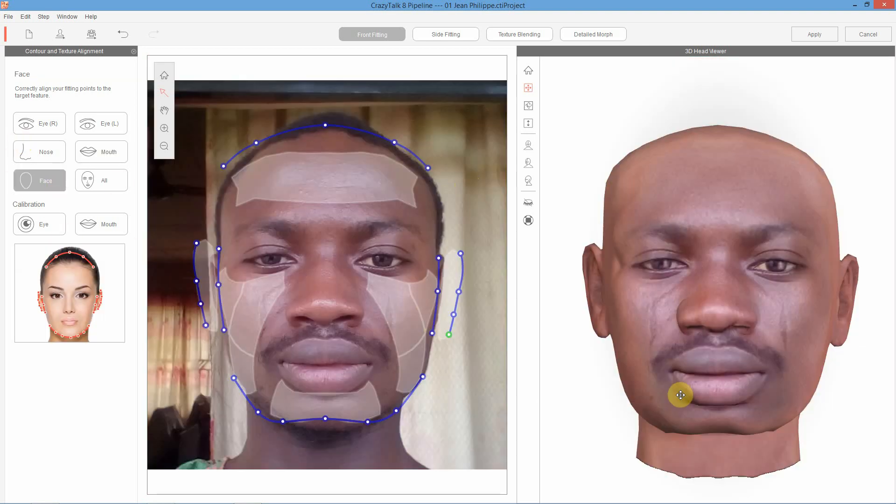
mouse_move(324, 422)
mouse_down()
mouse_move(324, 437)
mouse_move(324, 427)
mouse_up()
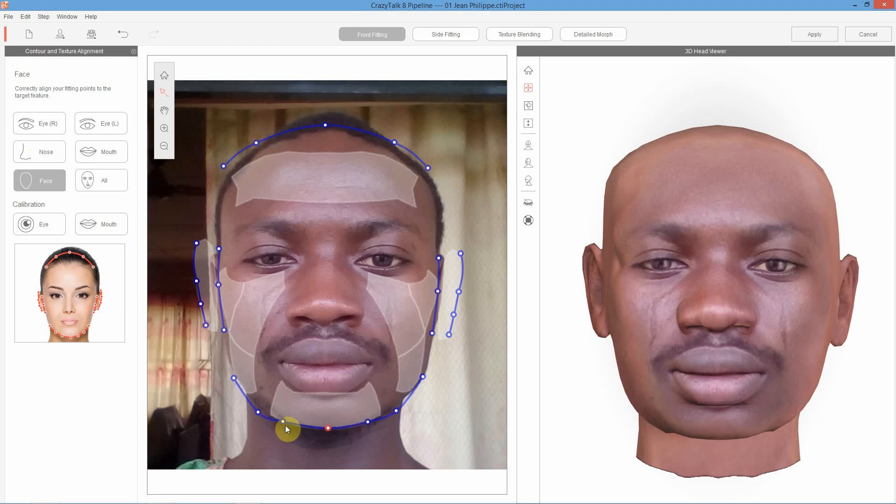
drag(261, 412, 262, 405)
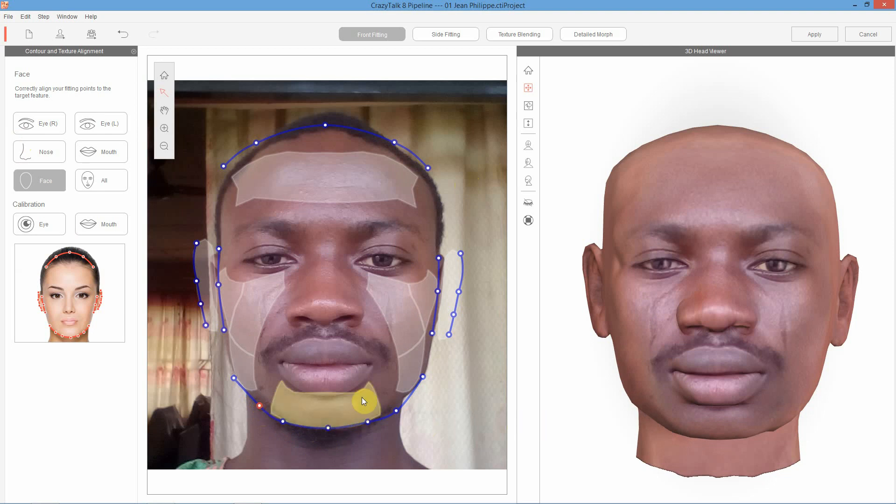
click(366, 422)
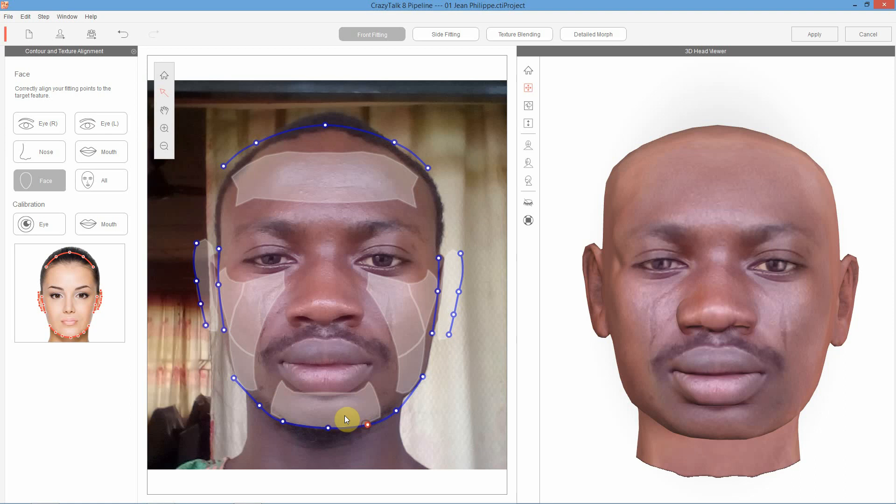
click(332, 406)
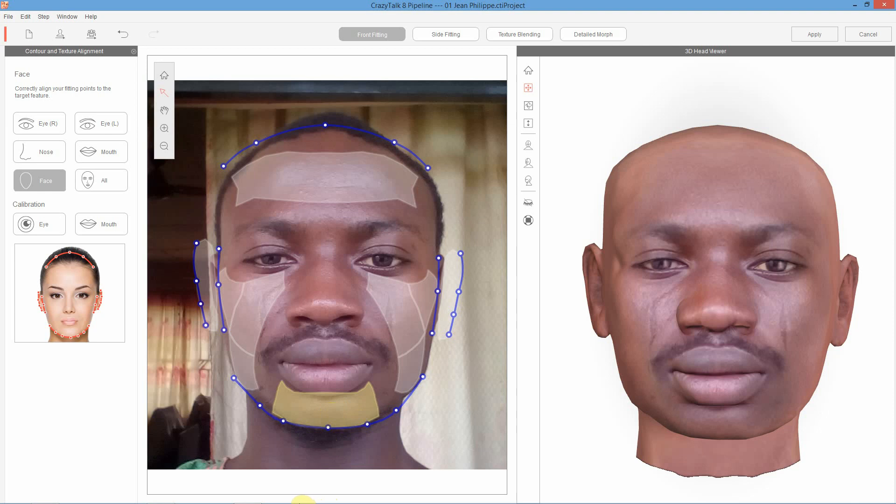
Shift the whole jaw and chin contour slightly downward to match the chin in the photo
click(307, 426)
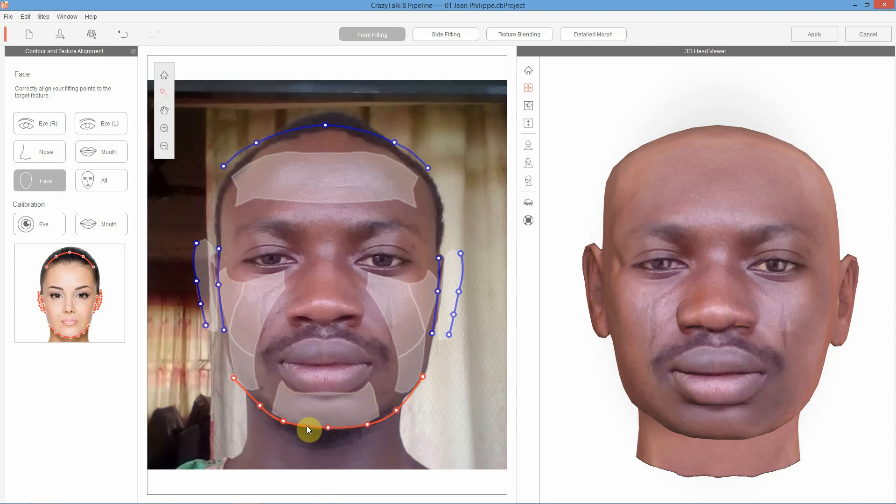
drag(307, 426, 307, 431)
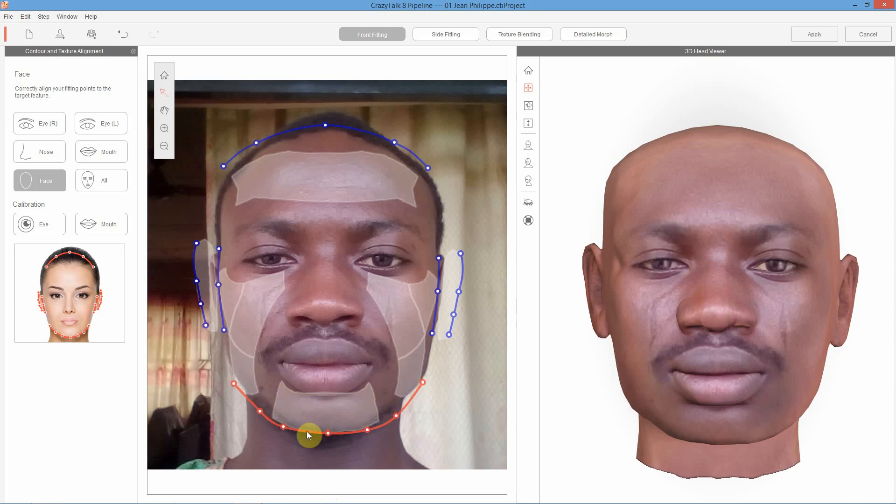
click(326, 401)
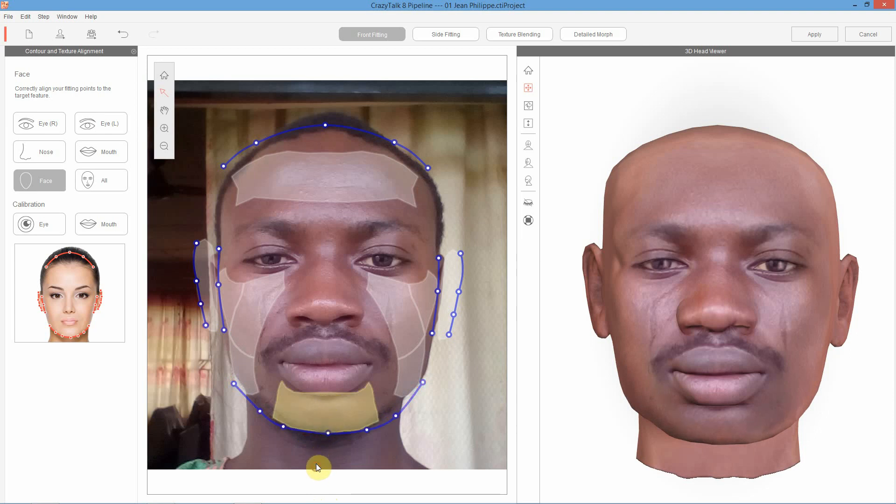
Align the individual jaw points on both sides and the chin point beside the center with the jawline in the photo
drag(396, 415, 394, 410)
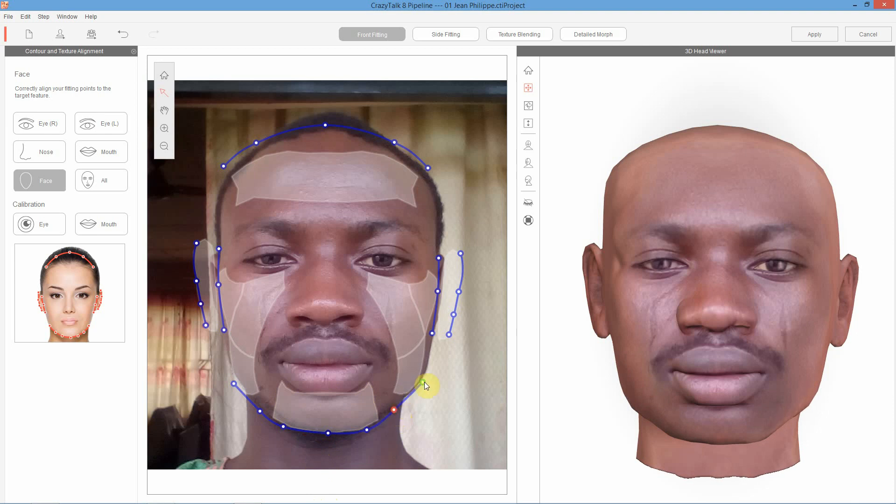
drag(424, 382, 423, 379)
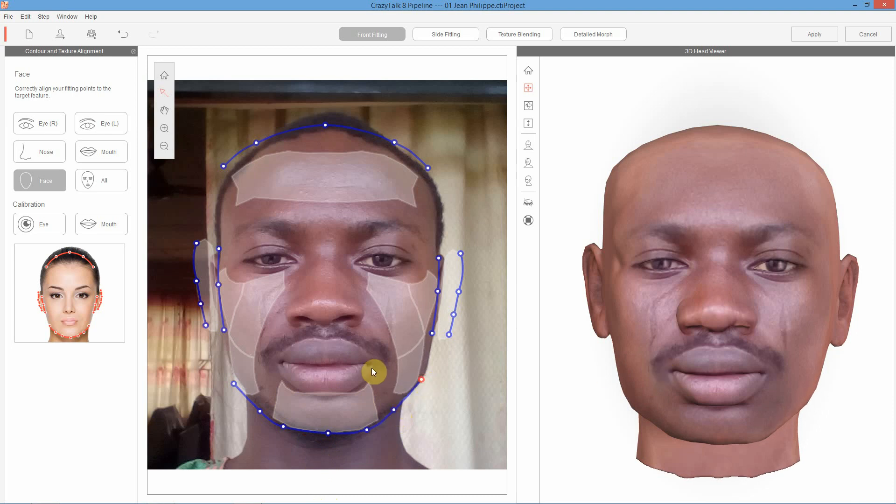
drag(234, 384, 235, 379)
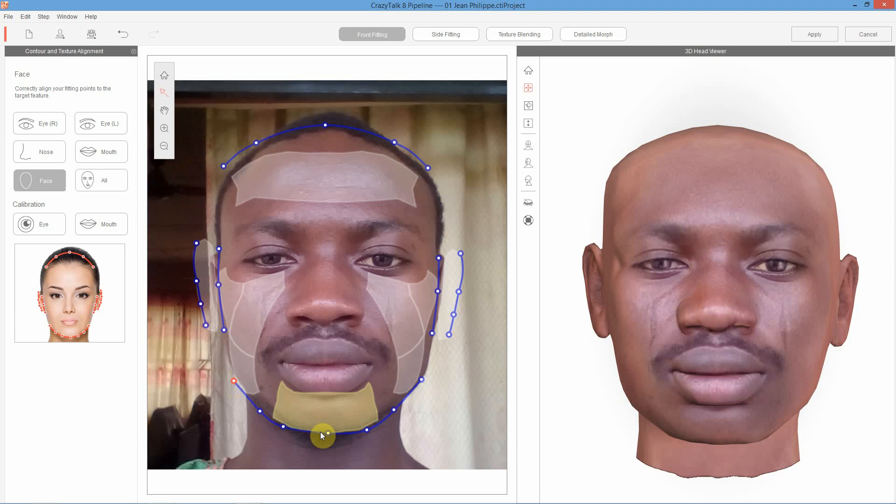
click(368, 430)
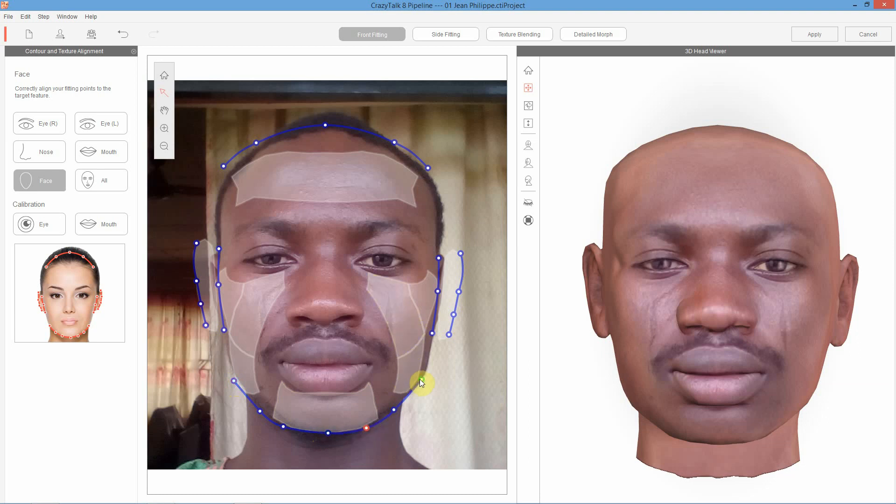
drag(421, 380, 424, 376)
click(237, 380)
drag(234, 383, 236, 379)
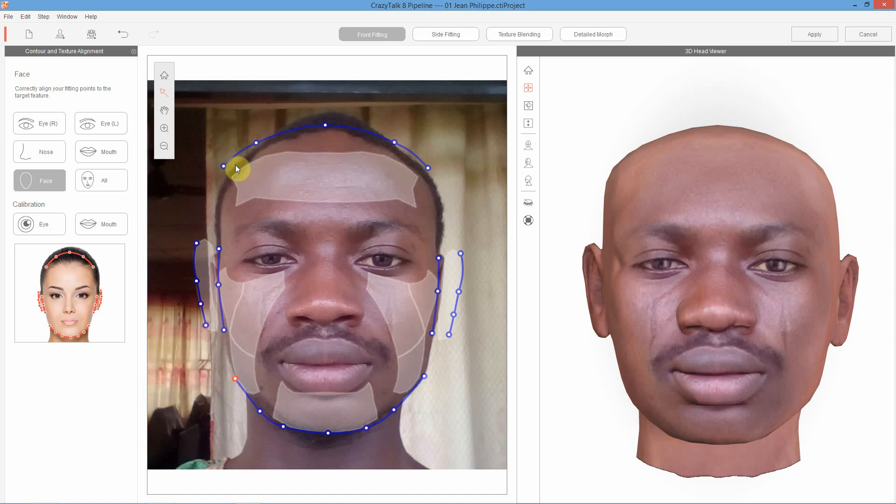
Lower the two end points of the head-top contour to follow the sides of the hairline
drag(226, 170, 225, 180)
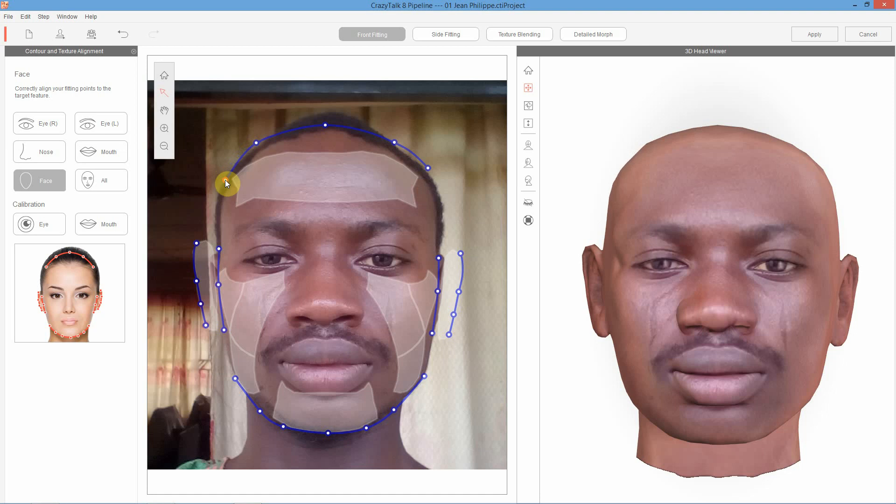
drag(225, 178, 219, 179)
click(421, 157)
drag(429, 167, 428, 170)
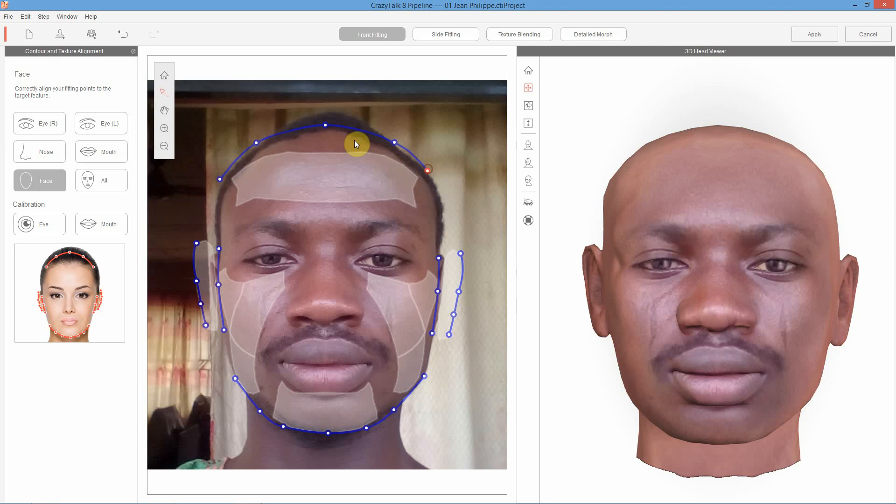
click(221, 178)
drag(225, 176, 225, 175)
Raise the center crown point of the head-top contour and adjust the neighboring points on both sides
drag(323, 124, 325, 119)
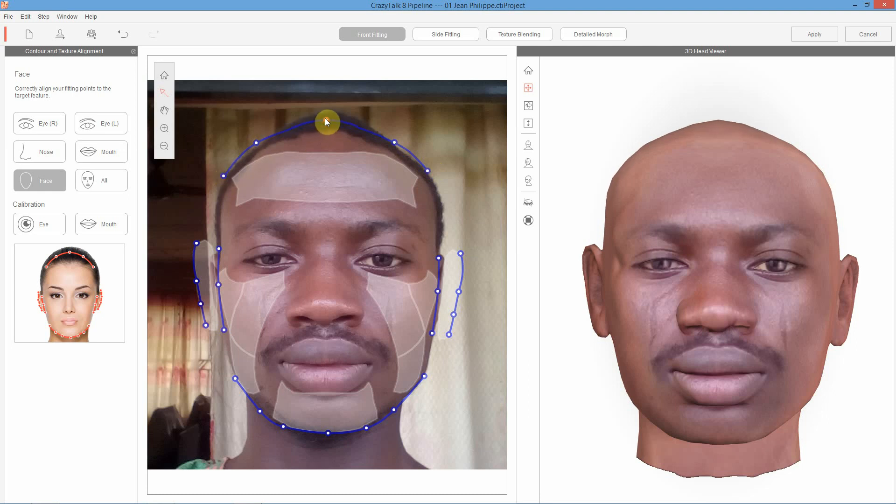
click(392, 140)
click(257, 142)
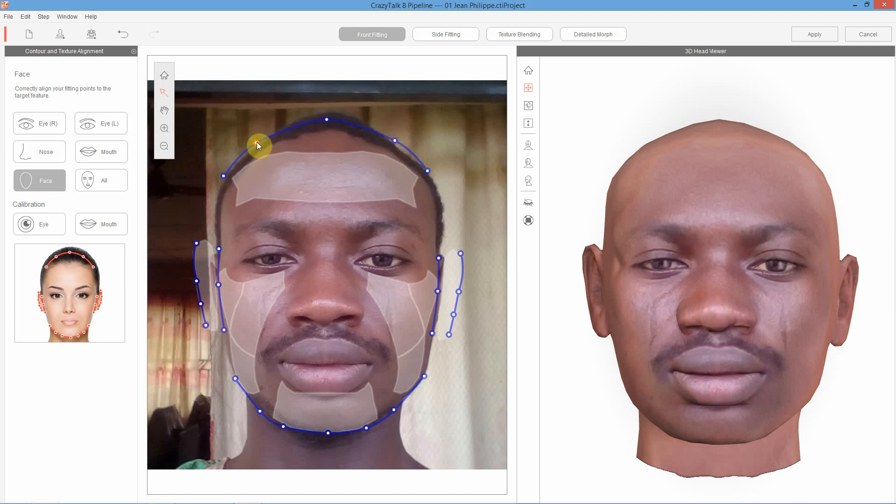
Move both outer ear contours inward so they match the ears in the photo
scroll(774, 260, down, 2)
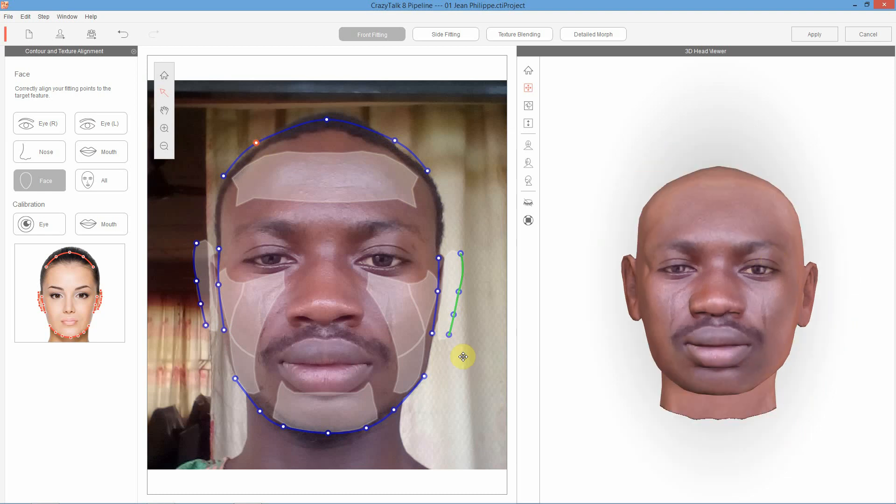
drag(460, 286, 446, 285)
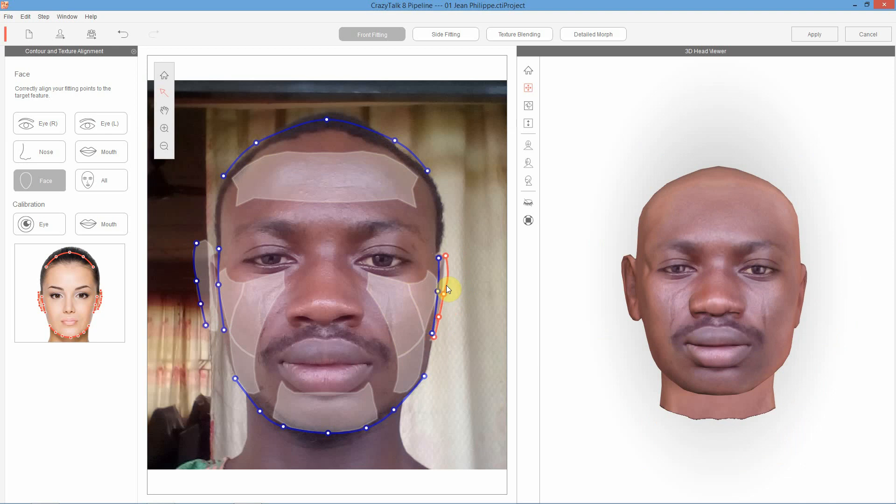
click(198, 281)
drag(201, 275, 207, 281)
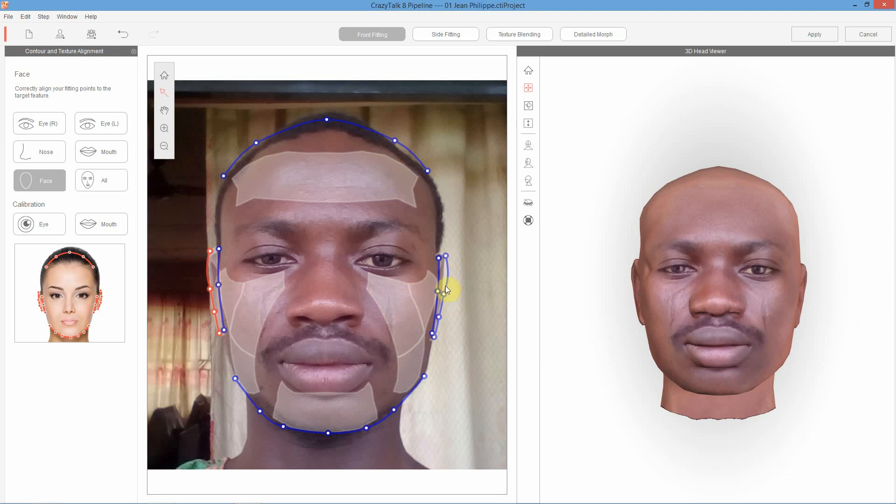
drag(446, 286, 449, 287)
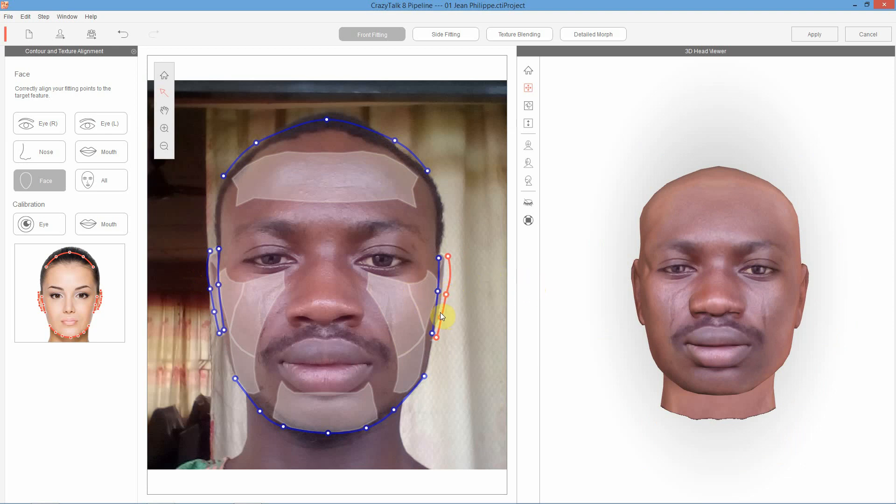
Align the top points of both inner ear contours with the sides of the face
click(439, 259)
drag(441, 259, 437, 260)
click(217, 248)
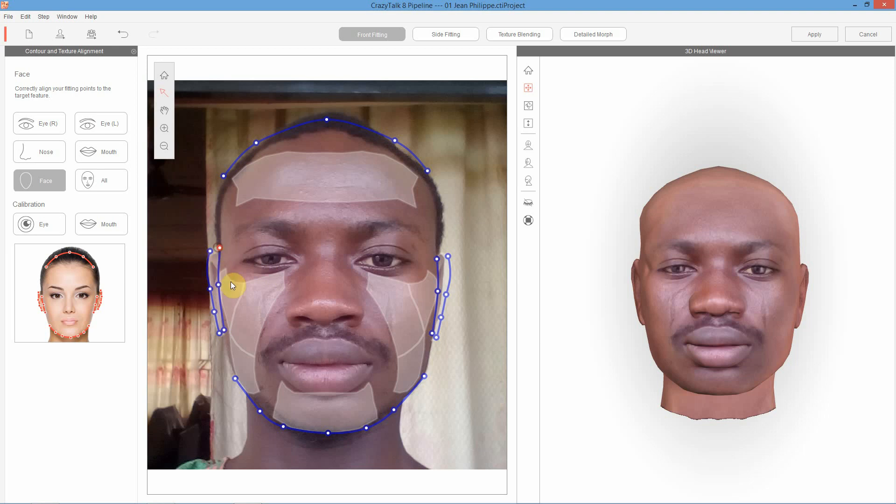
Fine-tune the lower jaw points on both sides and the chin point beside the center along the jawline
click(392, 409)
click(261, 411)
drag(261, 410, 262, 408)
click(367, 427)
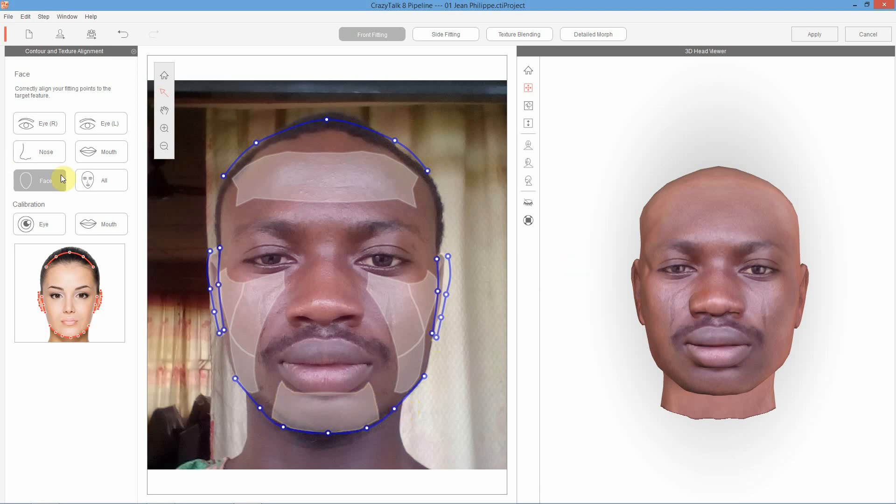
Show all fitting contours together, slightly enlarge the chin region and nudge the upper jaw point on the right side inward
click(101, 180)
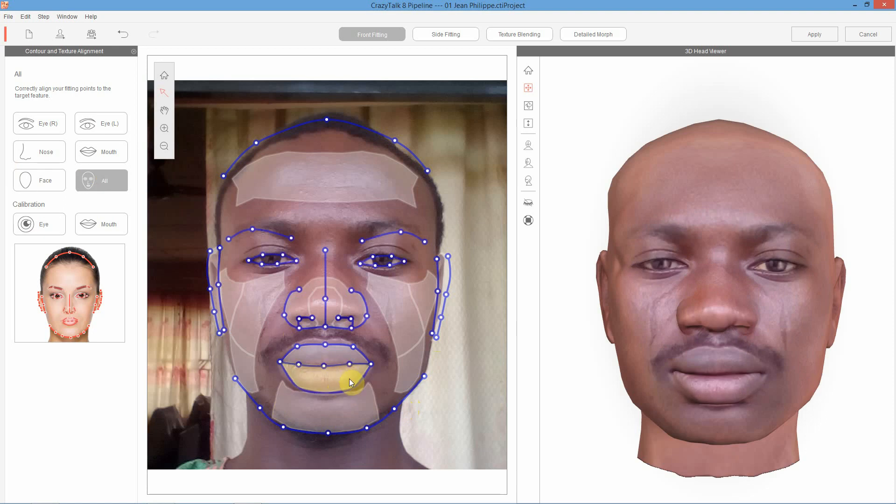
click(349, 380)
click(341, 399)
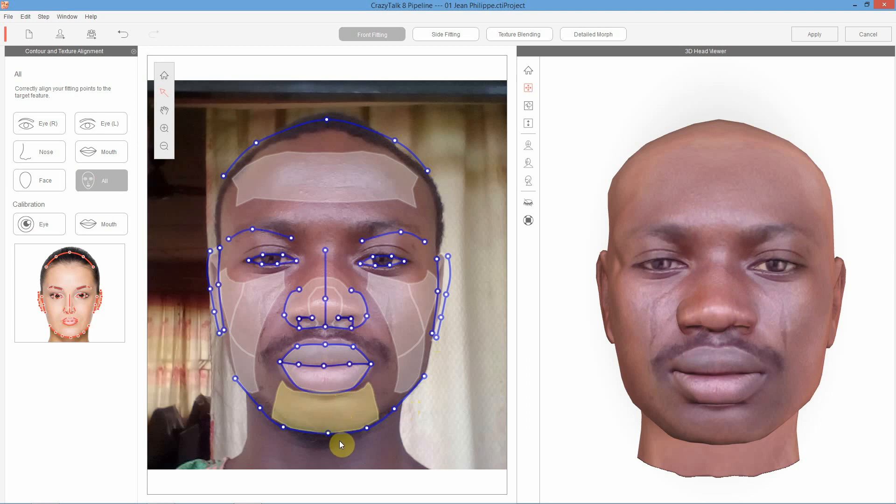
drag(340, 441, 383, 429)
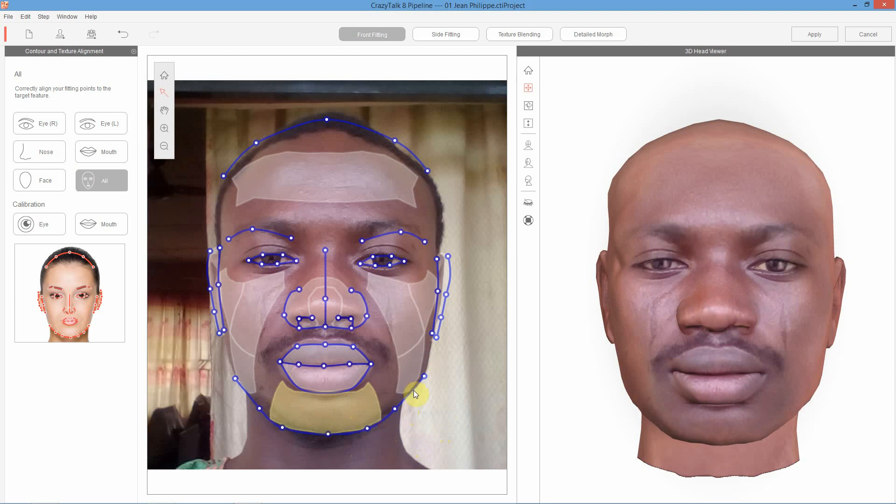
click(421, 377)
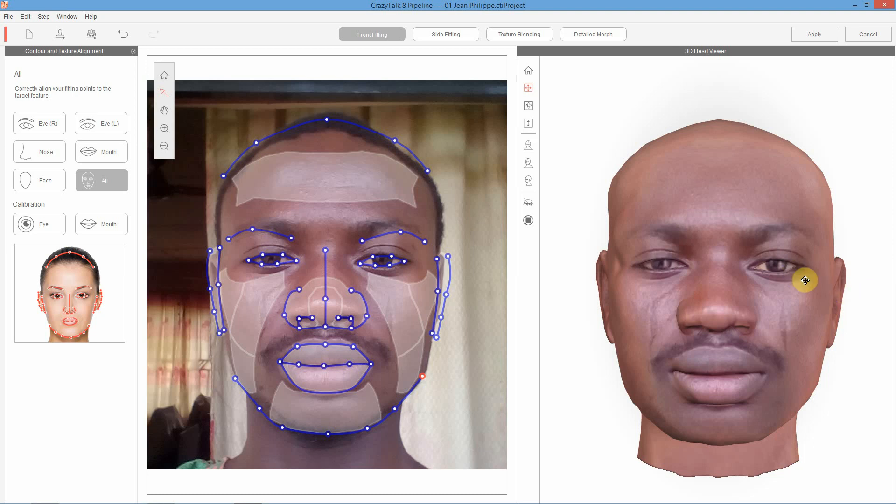
Open the eye calibration and preview the Look and Blink animations on the 3D head
click(47, 224)
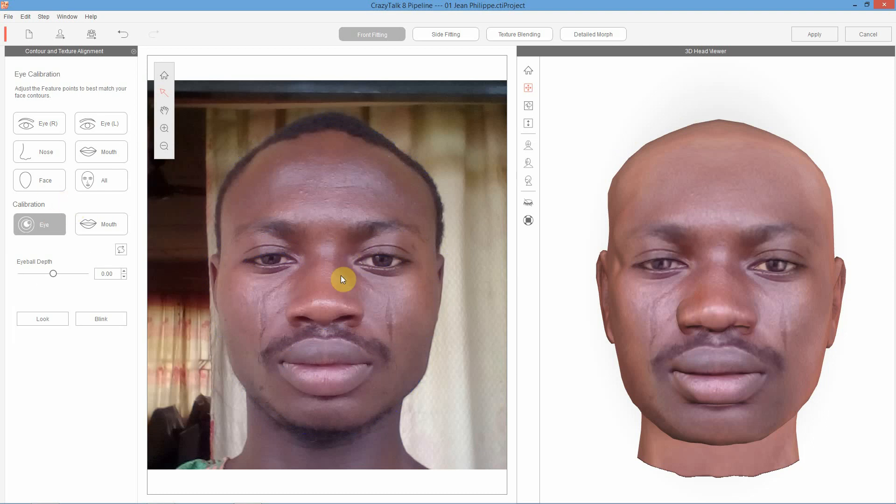
click(50, 321)
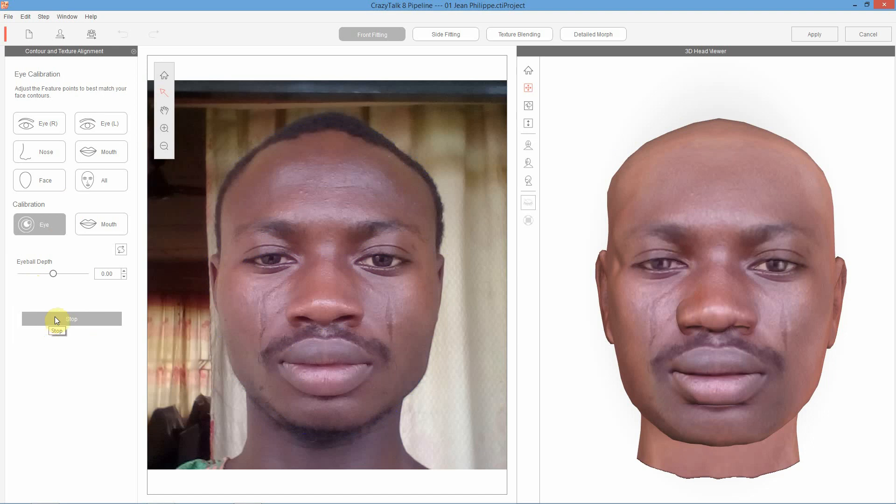
click(54, 319)
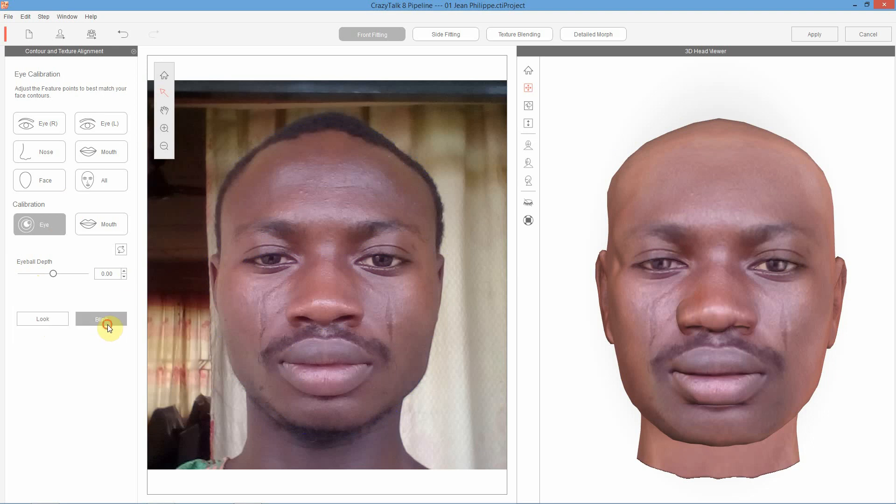
click(107, 324)
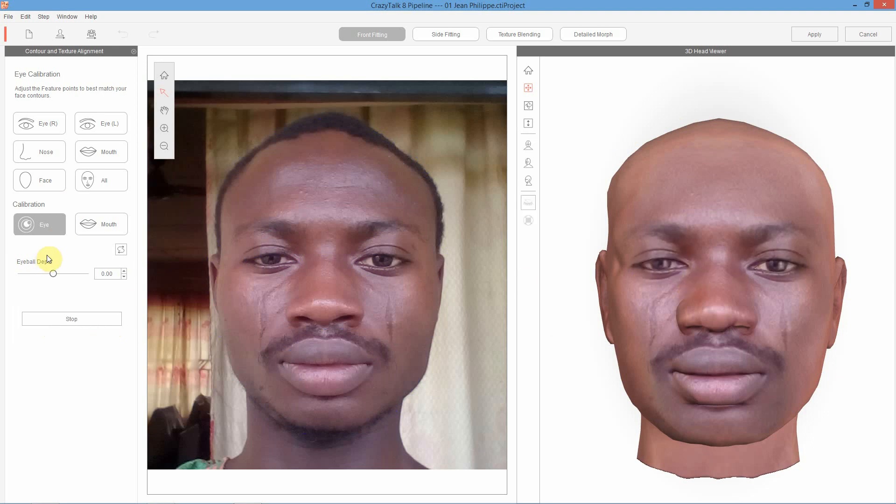
Open the mouth calibration and preview the Vowel and Consonant animations on the 3D head
click(100, 226)
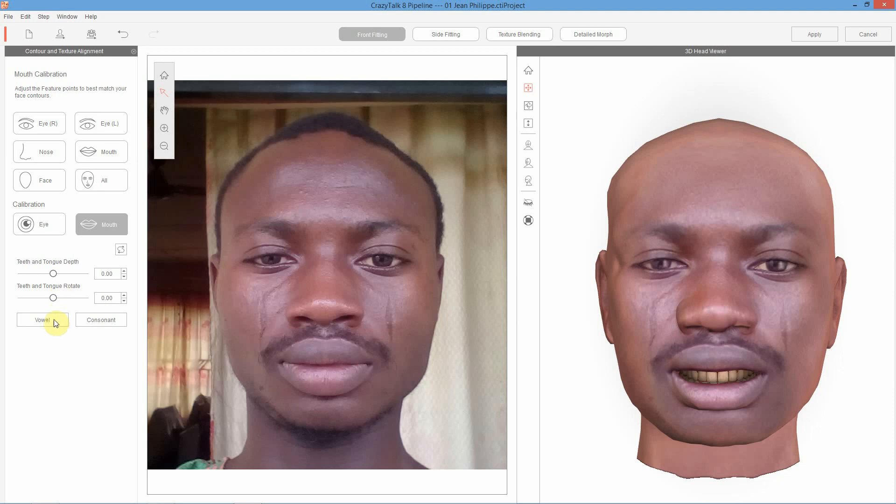
click(51, 318)
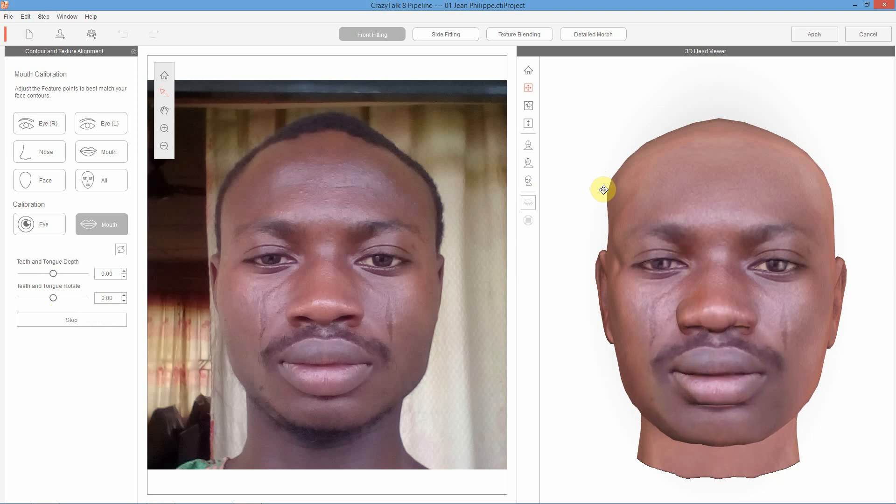
click(106, 318)
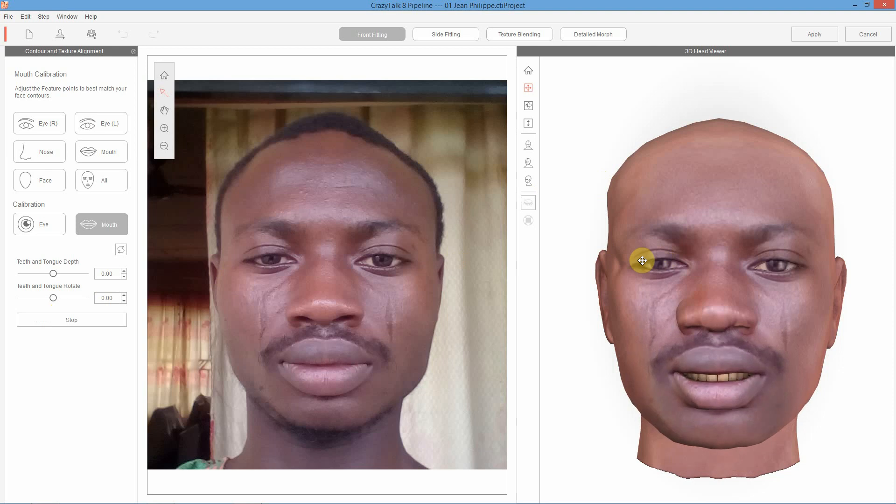
Reopen the mouth fitting and extend both mouth corner points outward to the edges of the lips
click(103, 175)
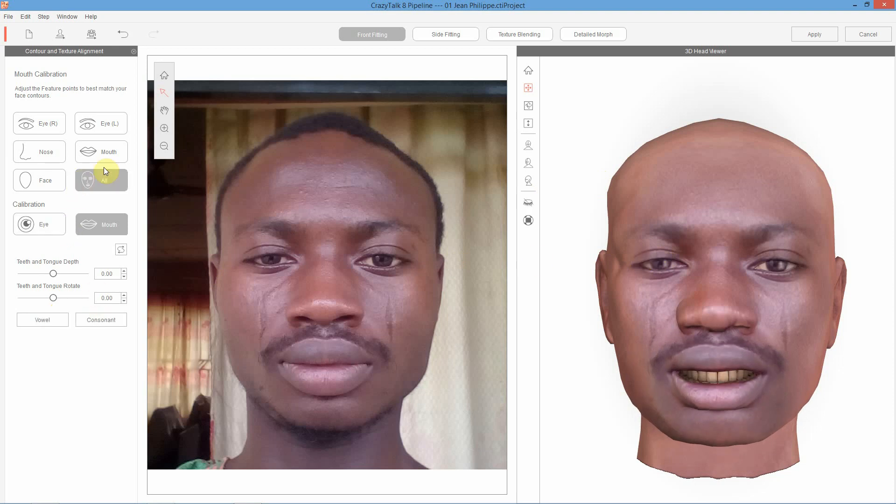
click(107, 153)
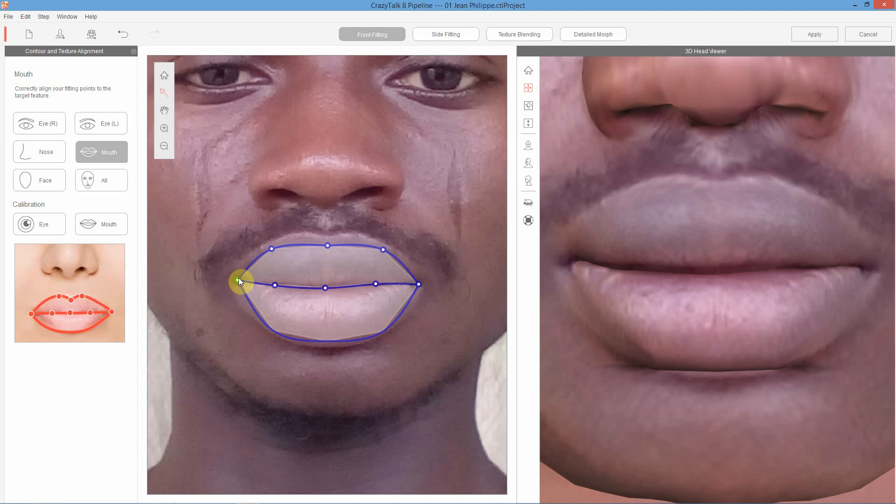
drag(237, 280, 230, 282)
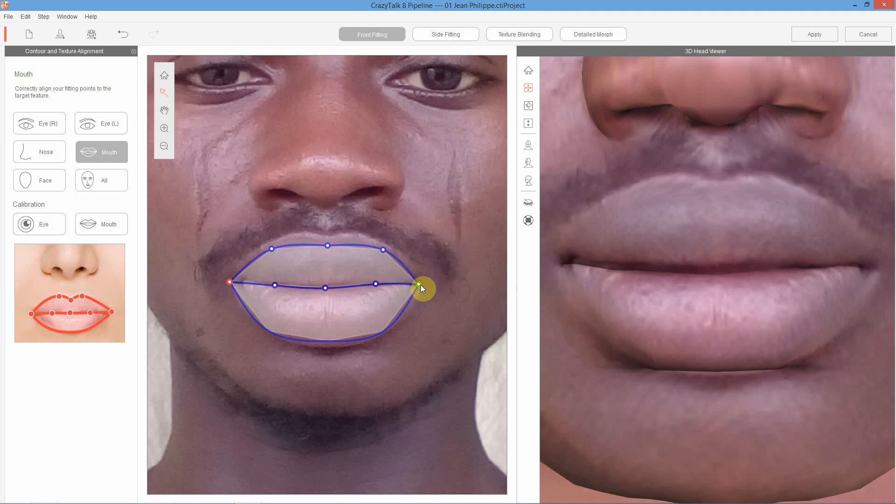
drag(425, 286, 424, 284)
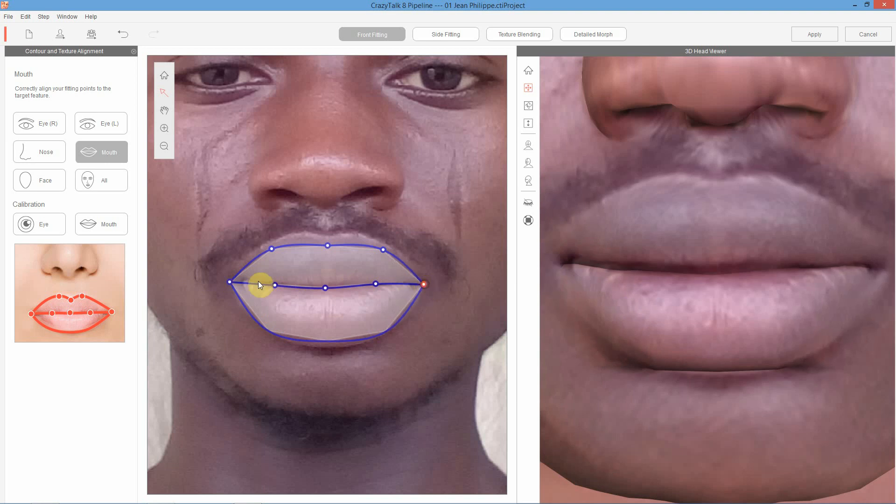
drag(229, 282, 222, 282)
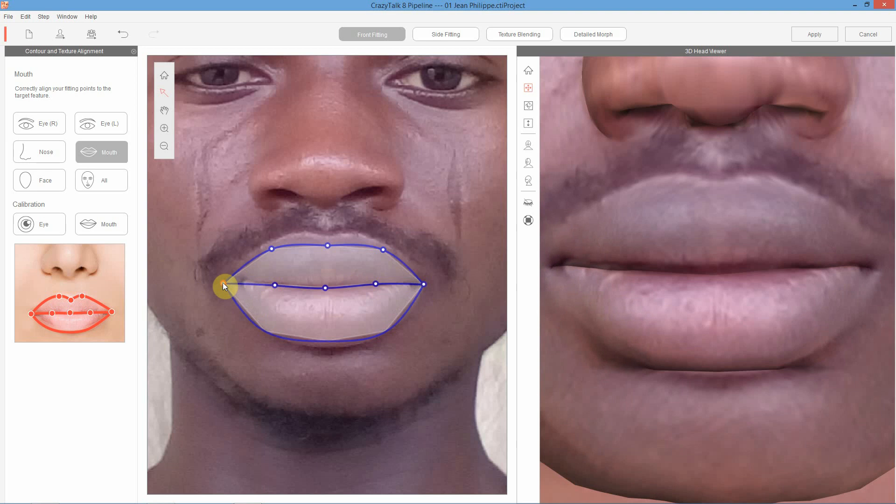
drag(425, 284, 425, 284)
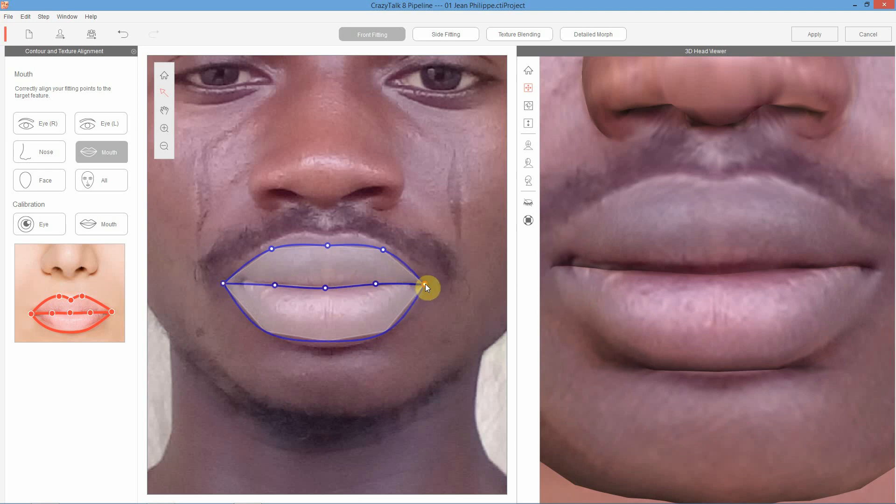
Open the mouth calibration and preview the Vowel animation with the extended mouth corners
click(101, 224)
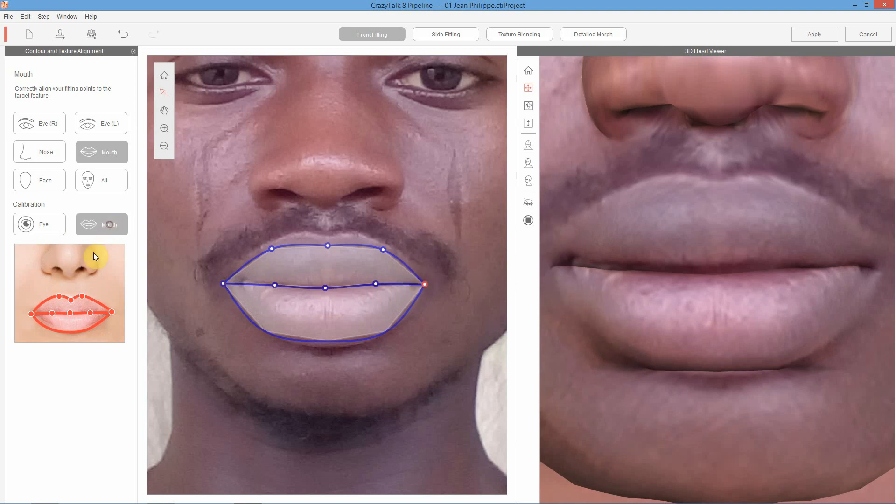
click(36, 321)
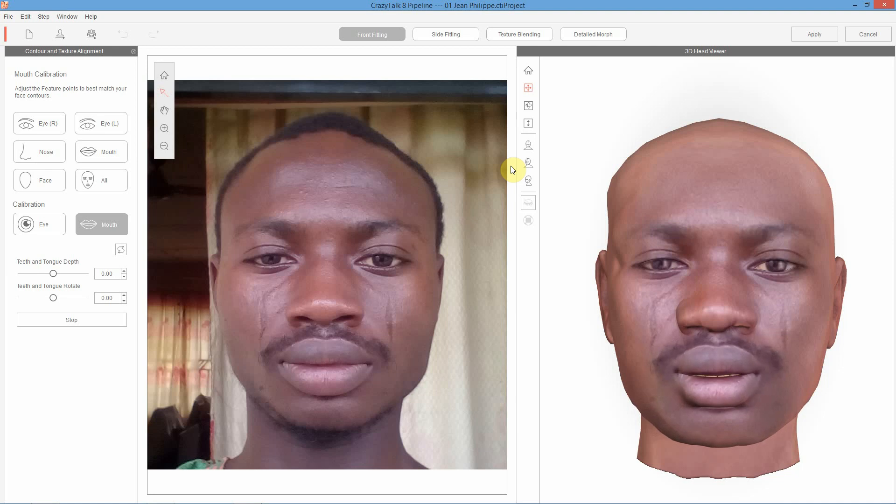
Switch to side fitting and inspect the eye contour points and the whole head profile
click(446, 34)
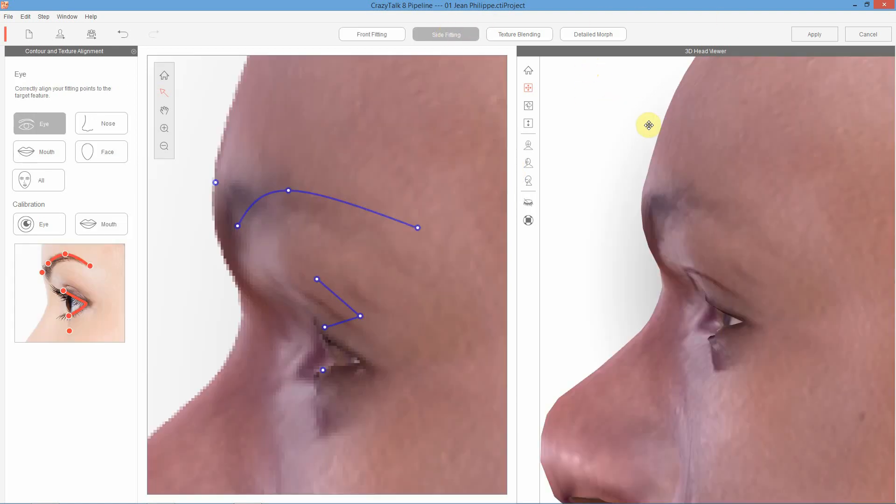
scroll(754, 286, down, 2)
scroll(753, 296, down, 3)
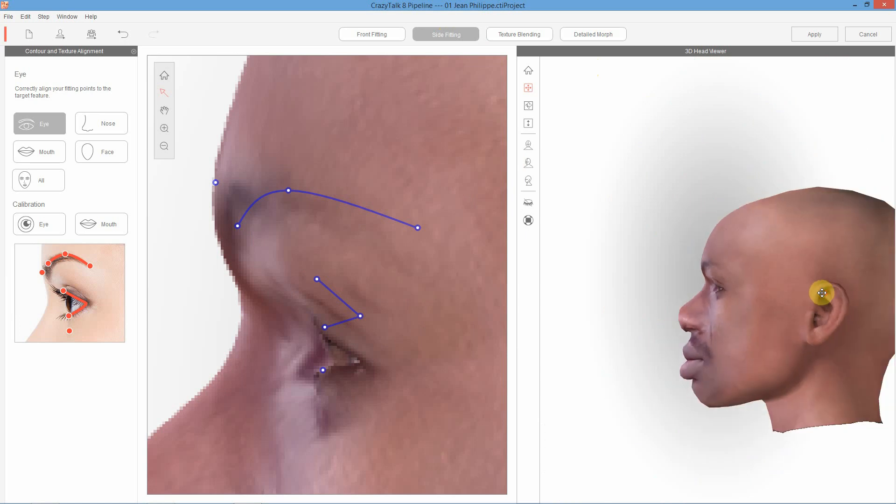
drag(790, 304, 736, 281)
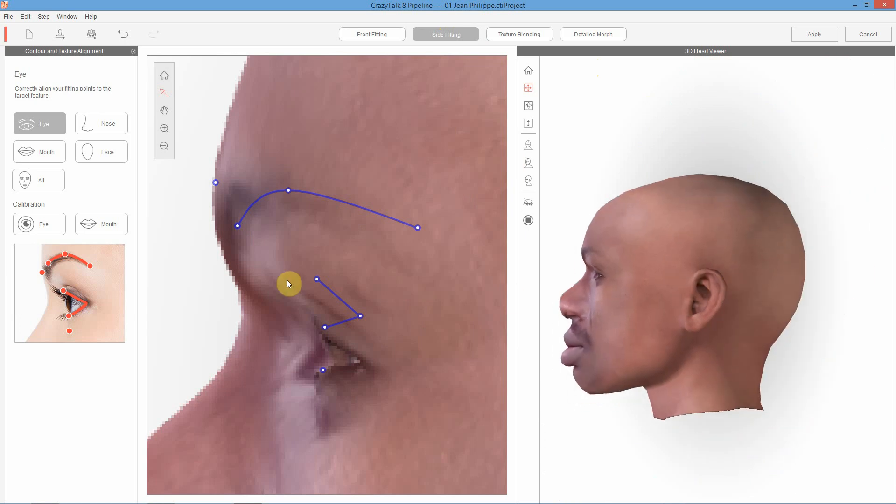
scroll(381, 282, down, 1)
scroll(382, 285, down, 1)
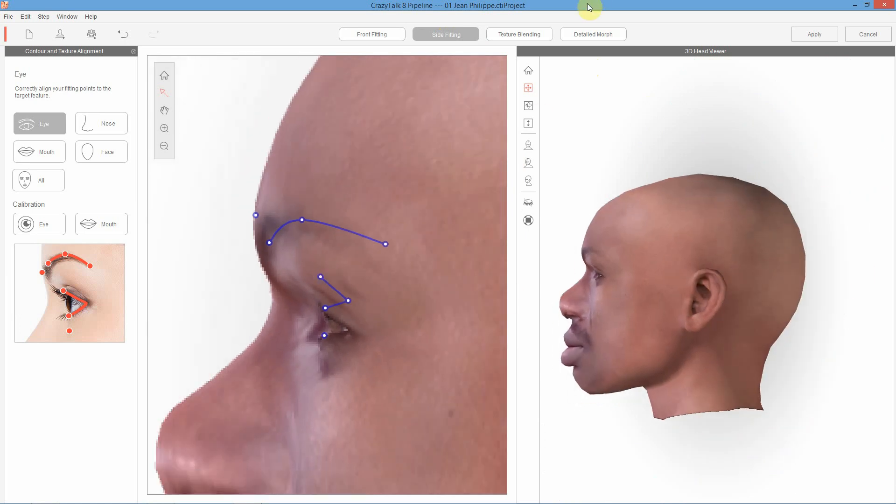
In texture blending, sample the skin color from the cheek in the photo and check the blended head from the front
click(516, 32)
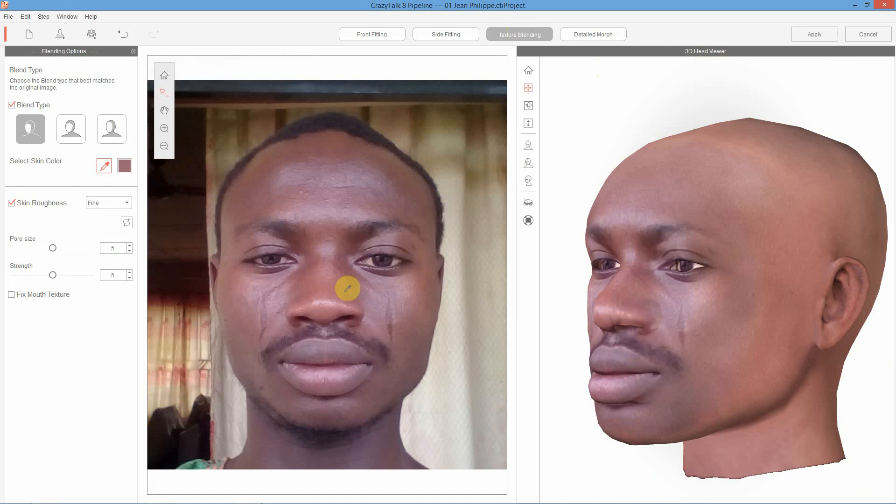
click(391, 304)
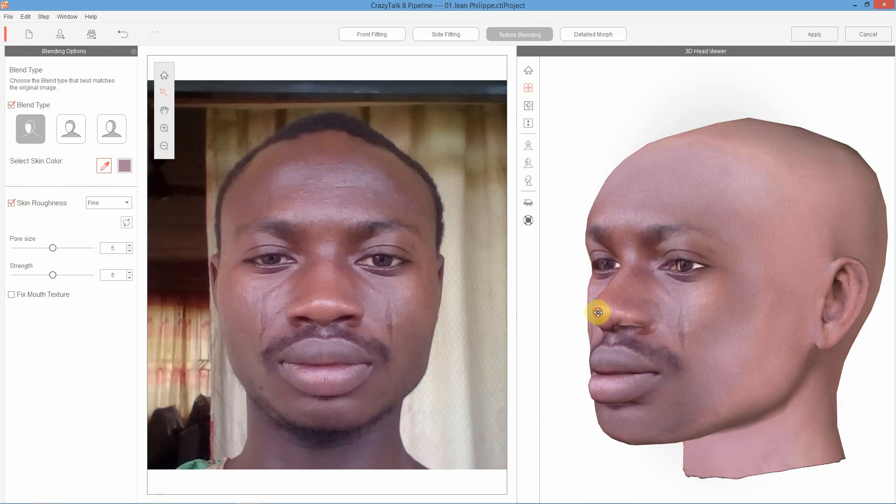
drag(594, 314, 572, 253)
click(529, 105)
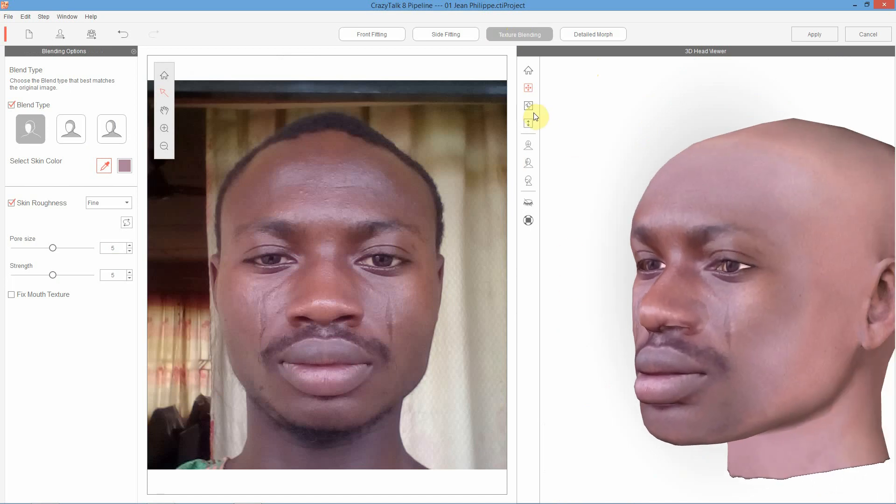
drag(657, 332, 773, 314)
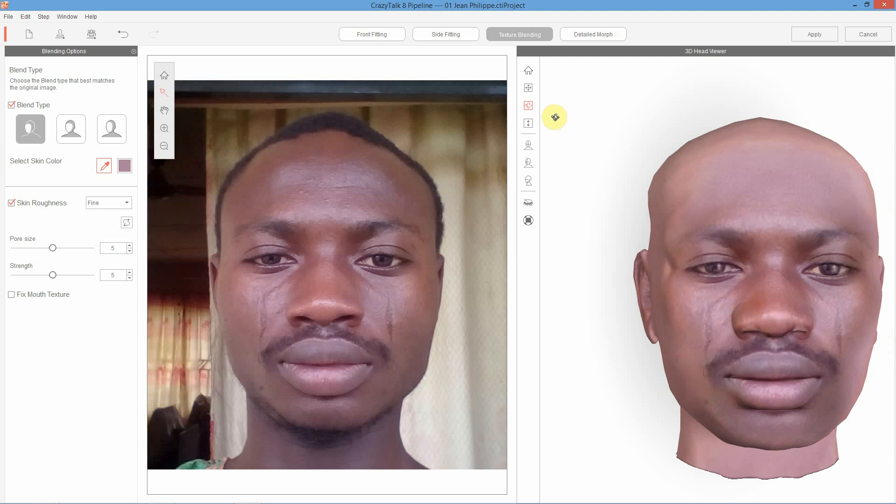
click(530, 89)
drag(733, 246, 682, 234)
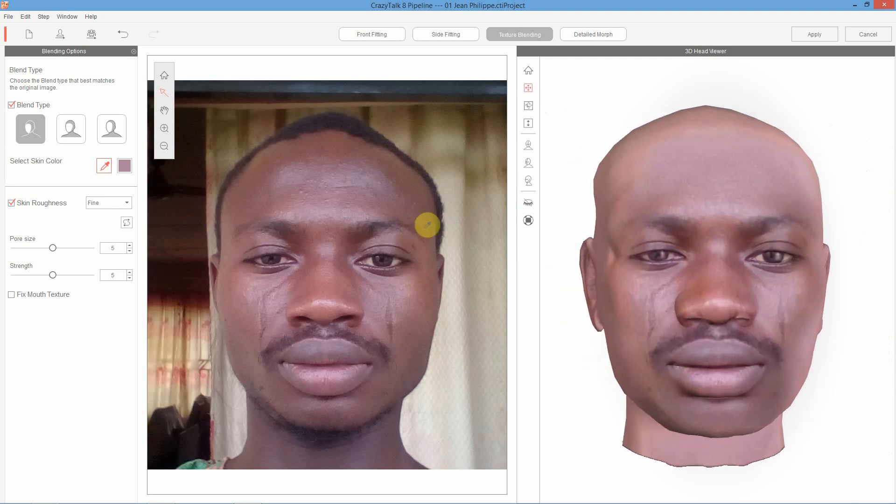
Return to the front face fitting and nudge the upper inner ear point on each side slightly outward
click(379, 34)
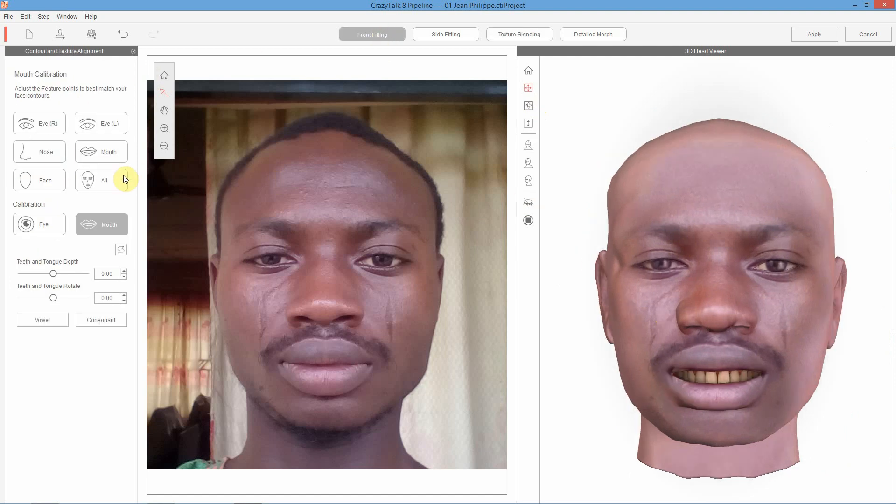
click(55, 180)
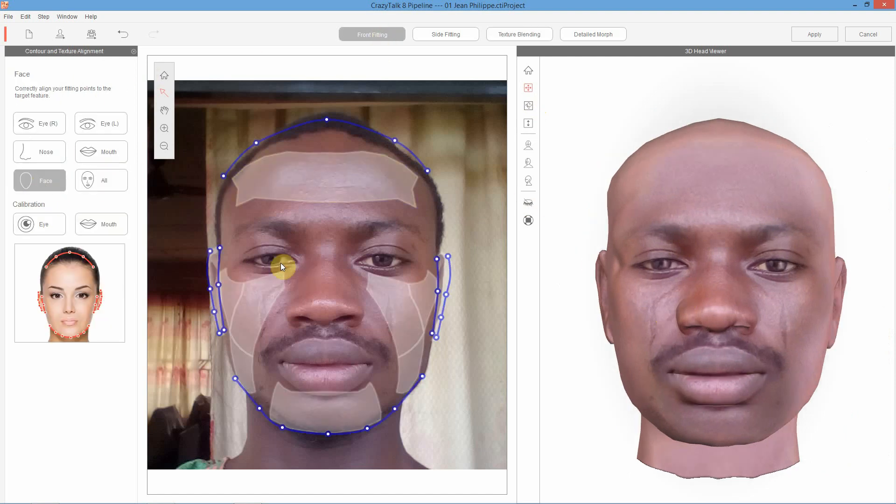
click(218, 247)
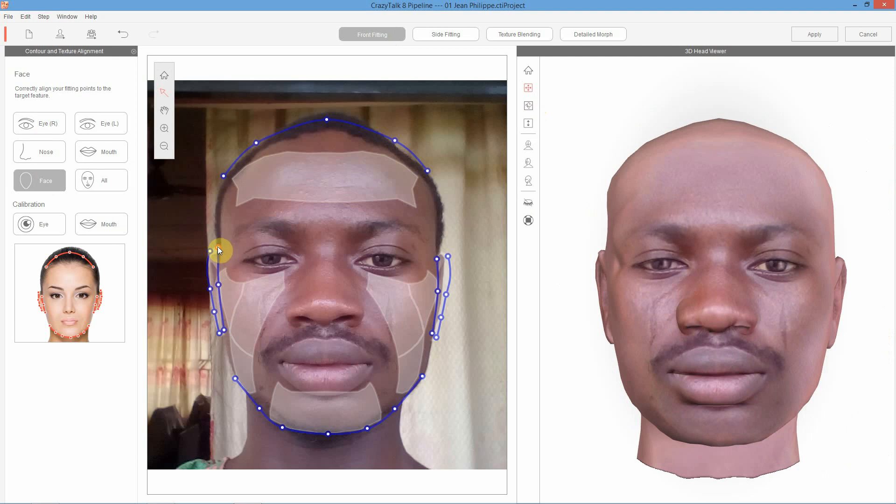
click(437, 259)
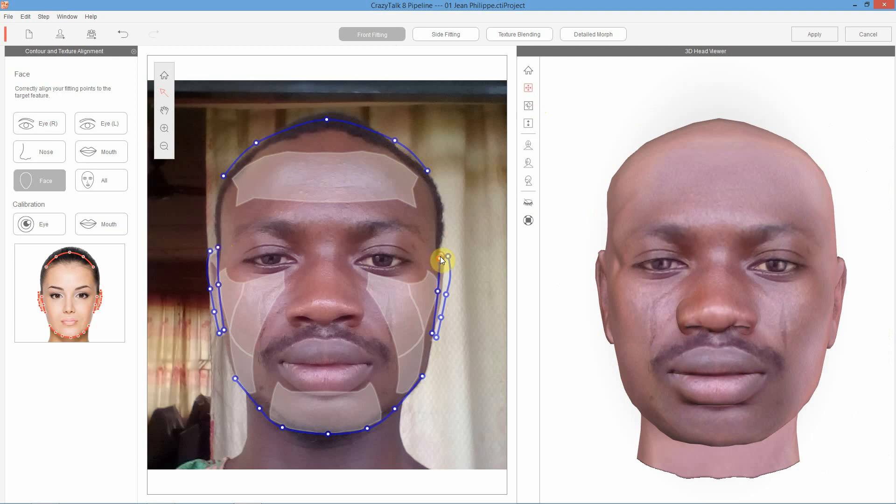
Go back to texture blending and rotate the 3D head slightly to check the result
click(536, 34)
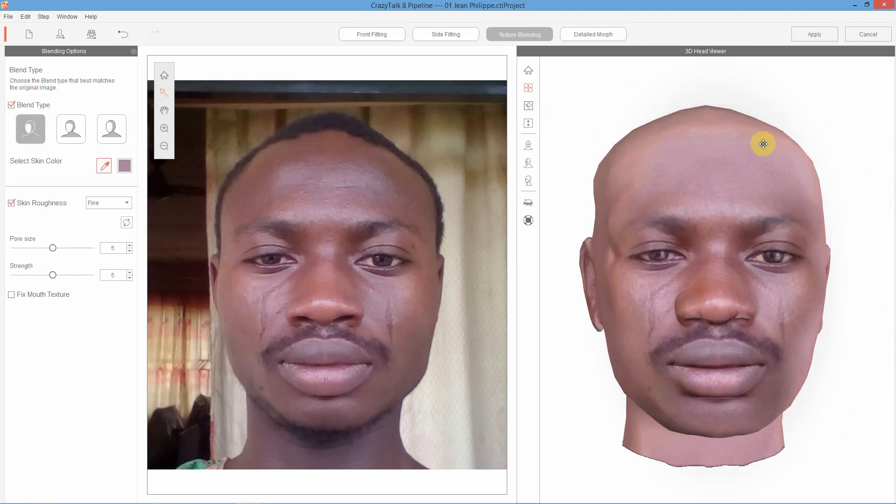
click(528, 106)
drag(808, 351, 786, 366)
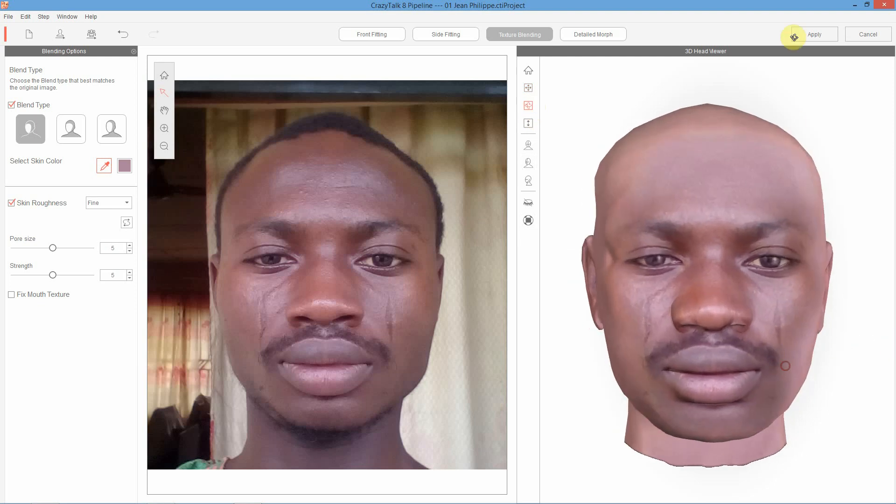
Apply the fitted head to the main stage actor, saving the project in Documents as Hope 114
click(824, 35)
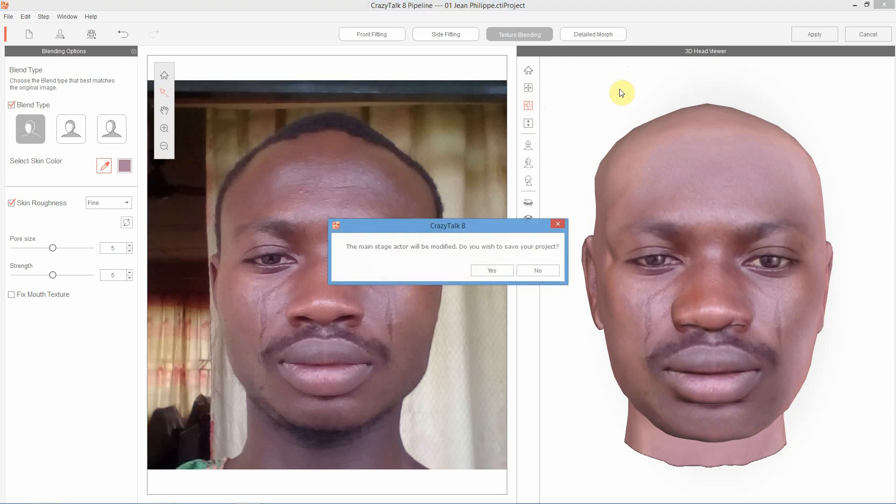
click(499, 269)
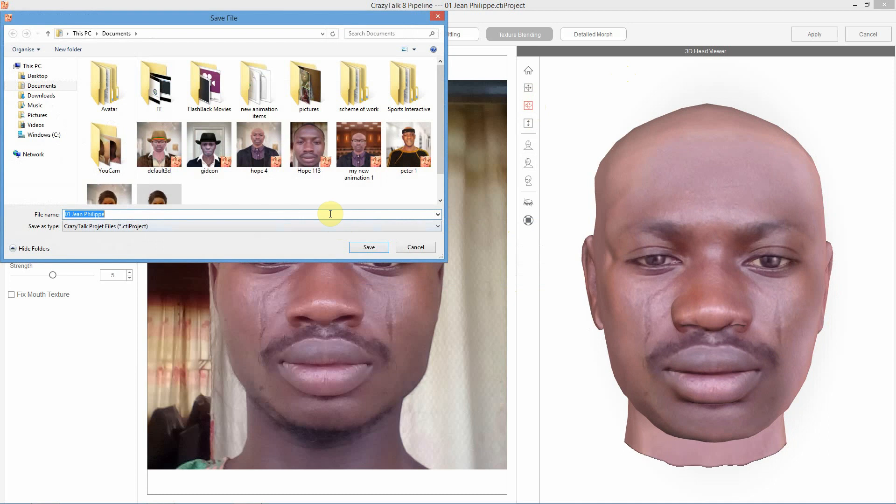
text(Hop)
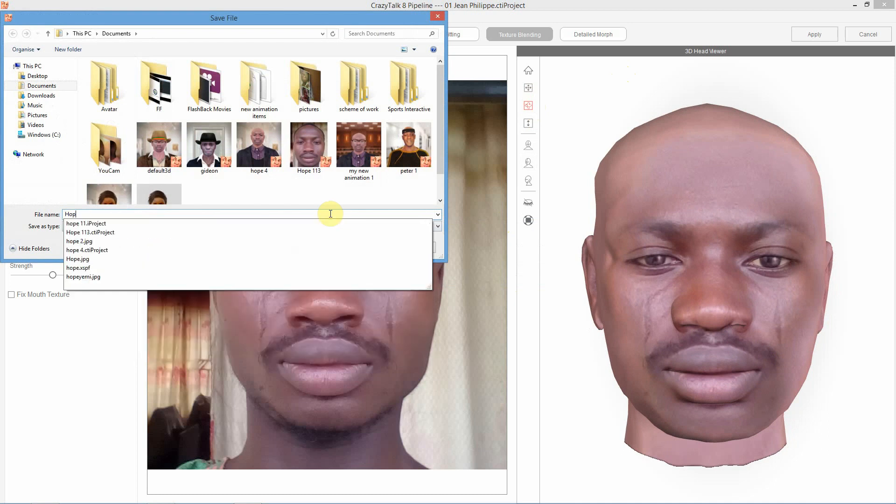
text(e 1)
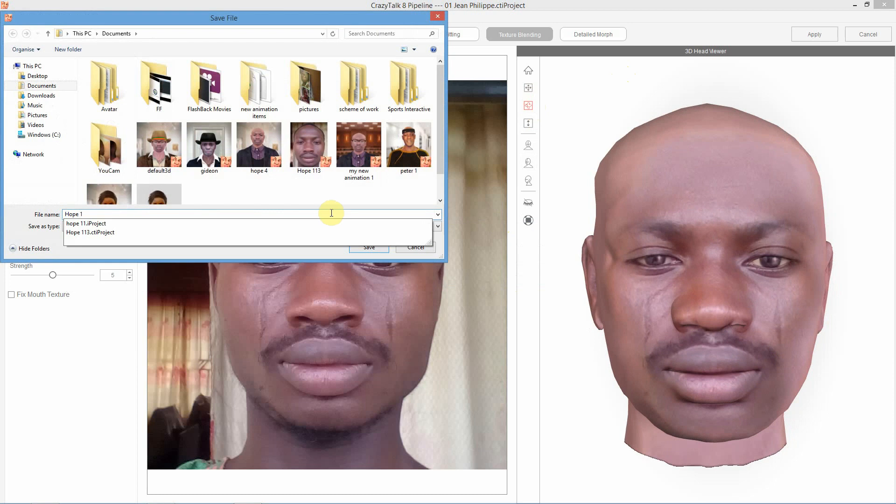
text(14)
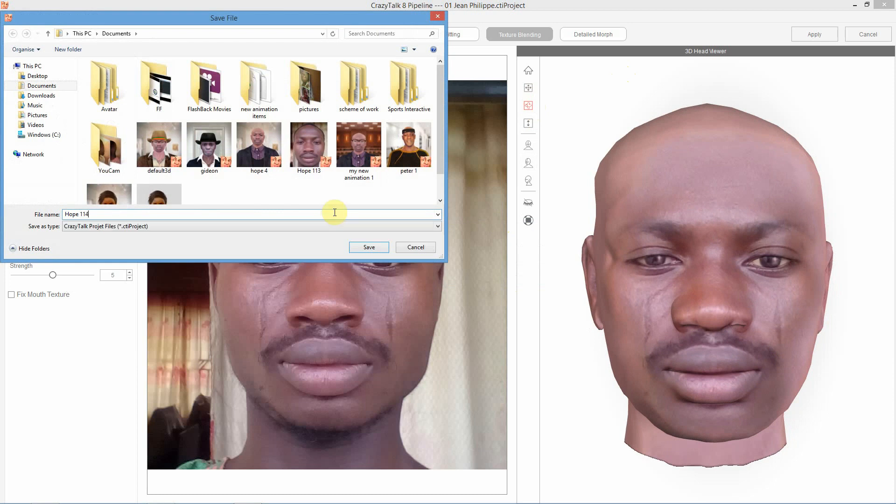
click(362, 248)
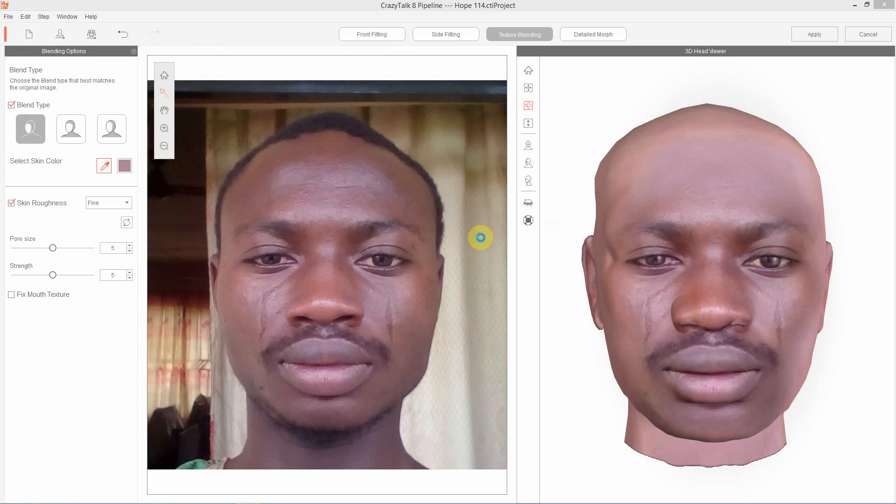
click(502, 268)
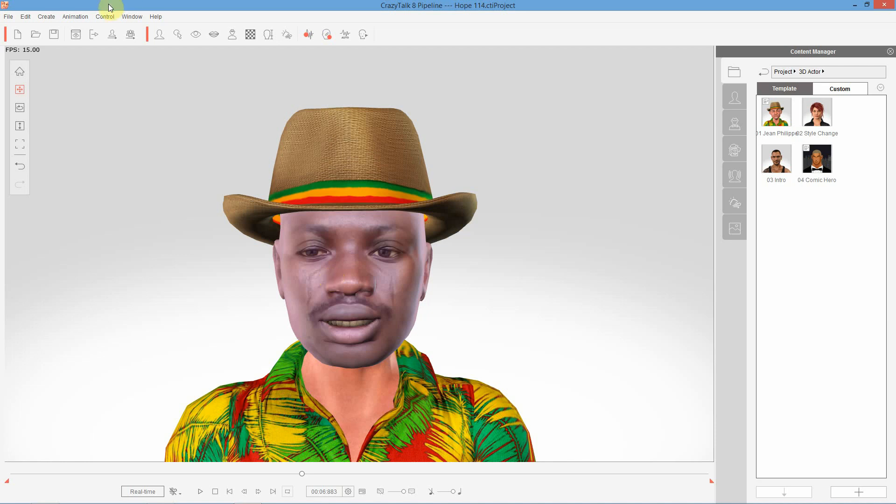
click(11, 19)
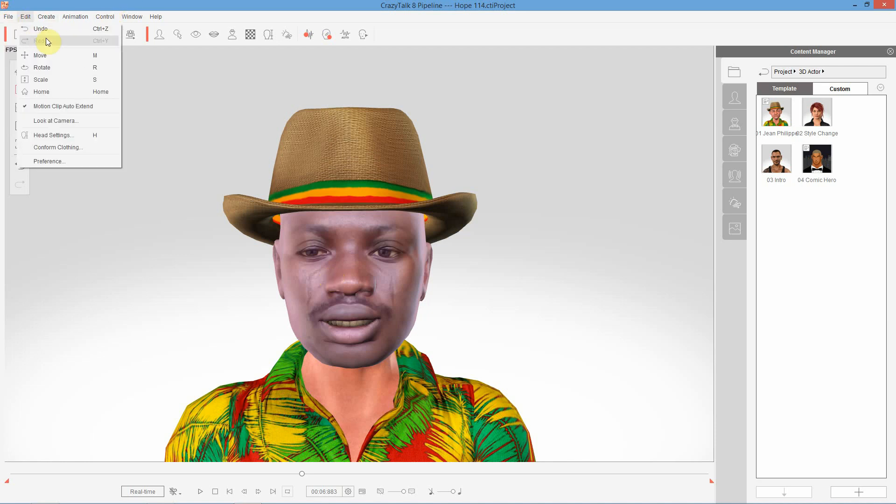
click(22, 28)
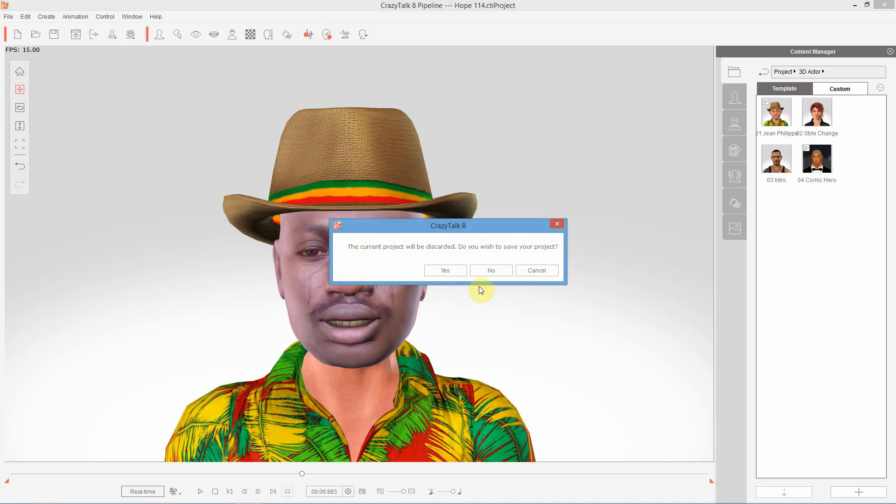
click(452, 273)
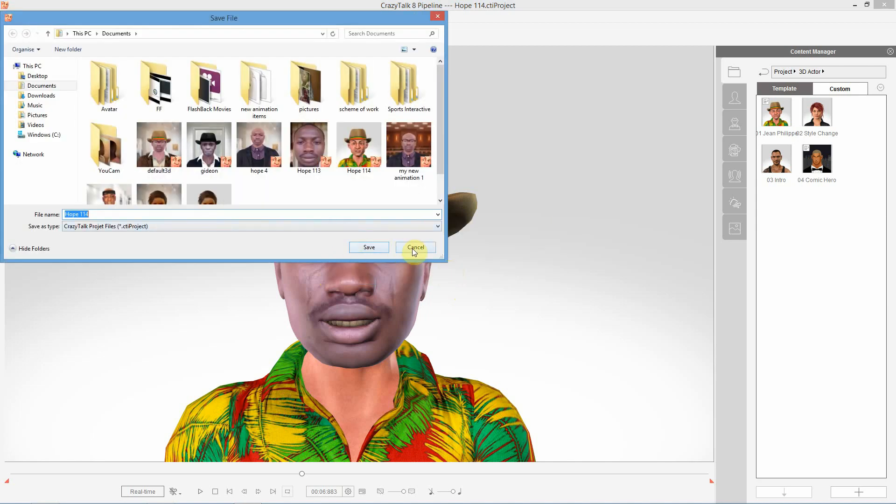
click(413, 248)
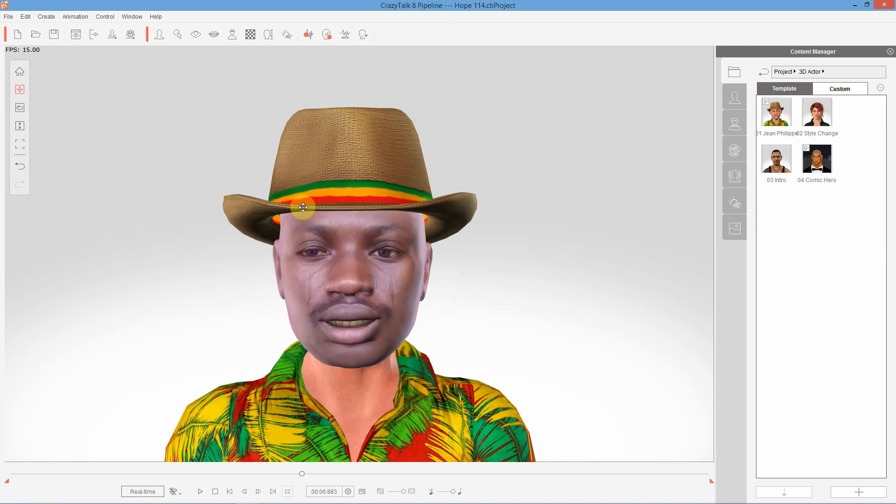
Start a new project without saving the current one
click(9, 16)
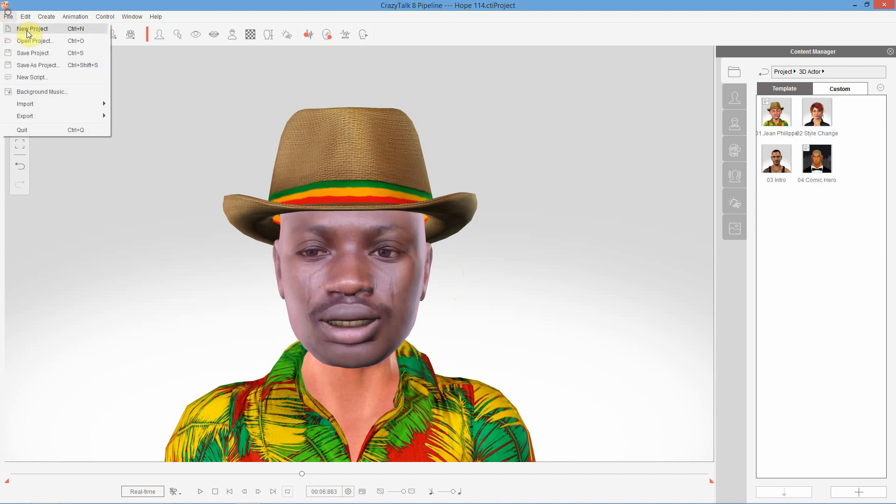
click(61, 30)
click(490, 270)
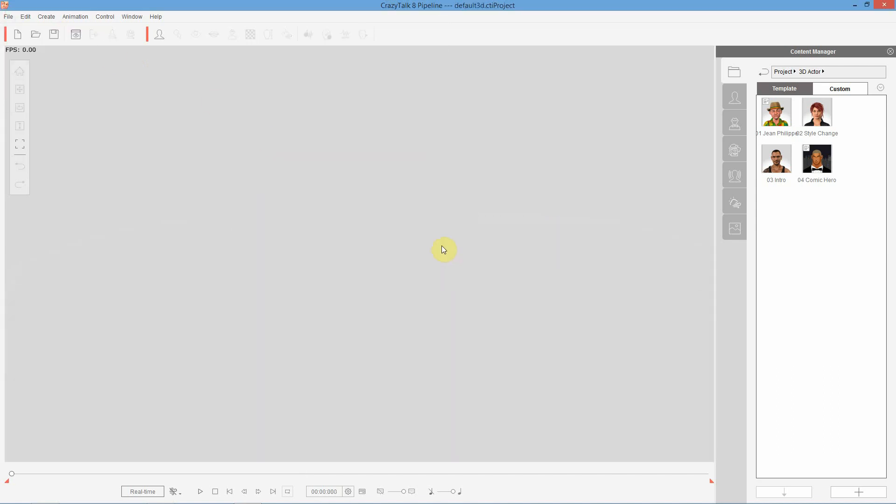
click(22, 17)
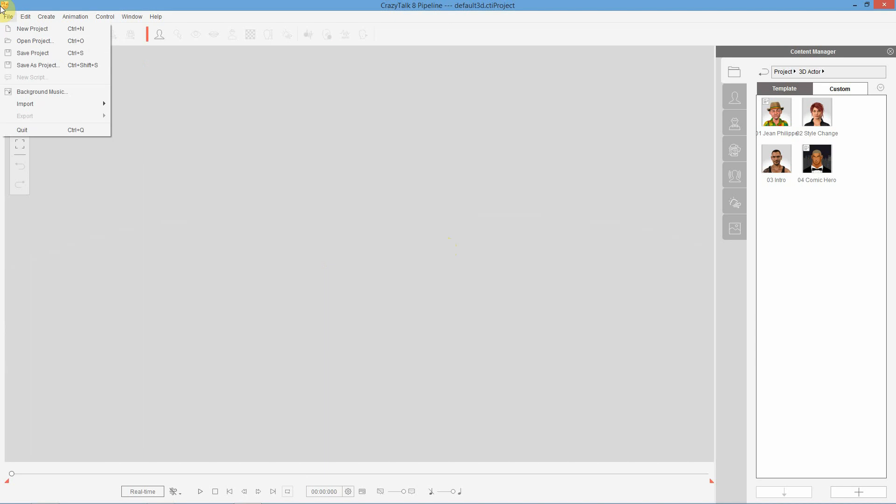
click(35, 42)
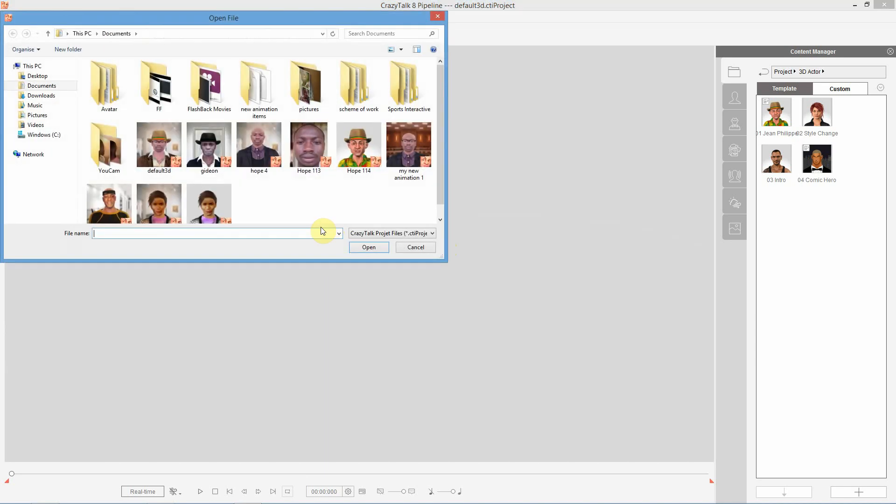
click(376, 161)
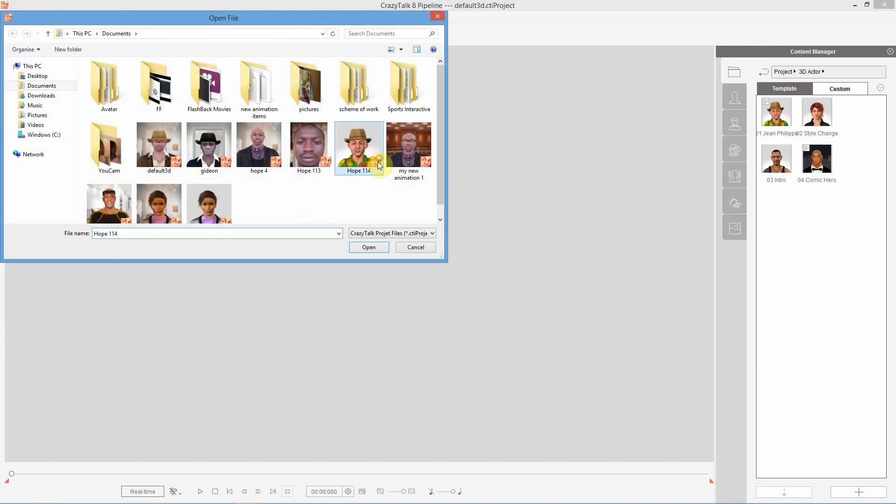
scroll(440, 194, down, 1)
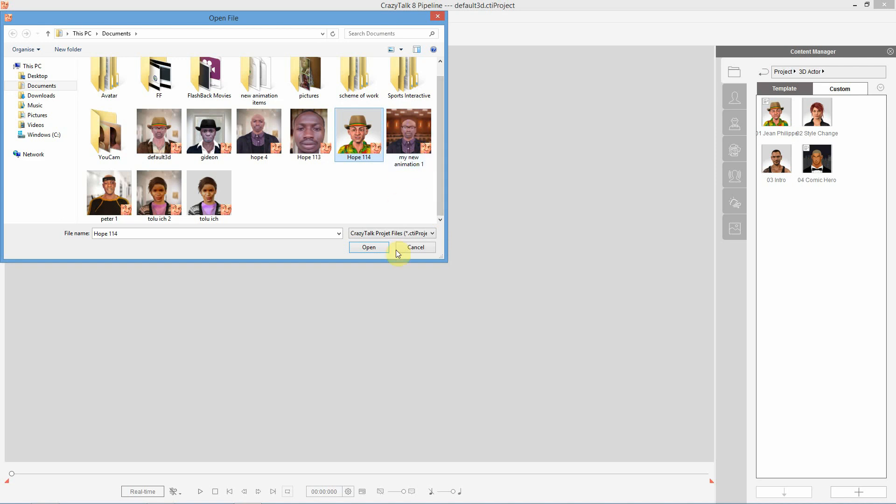
click(411, 250)
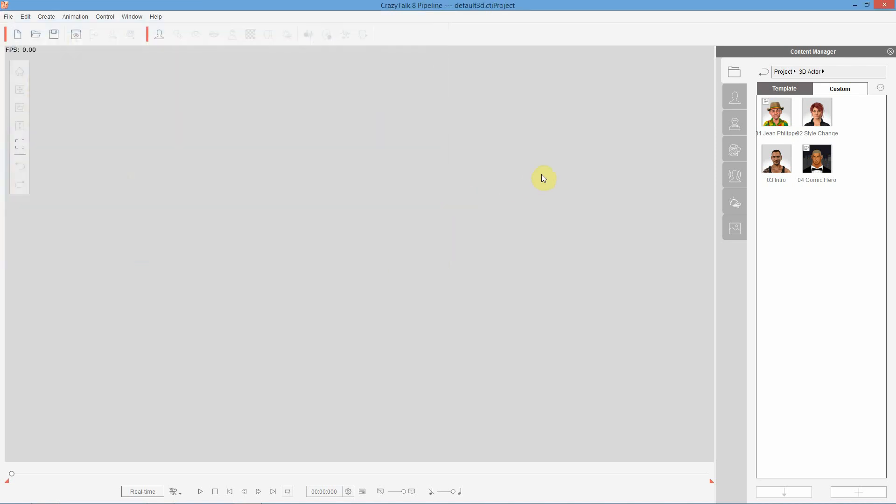